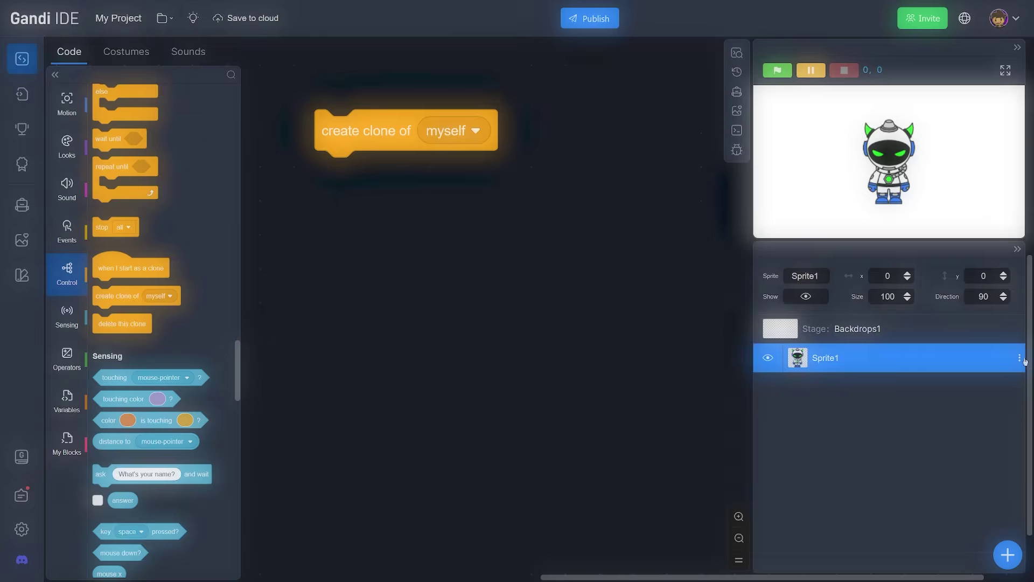
# Delete the default robot sprite and fill the whole backdrop with a vertical cyan-to-white gradient
pyautogui.click(1020, 357)
pyautogui.click(940, 419)
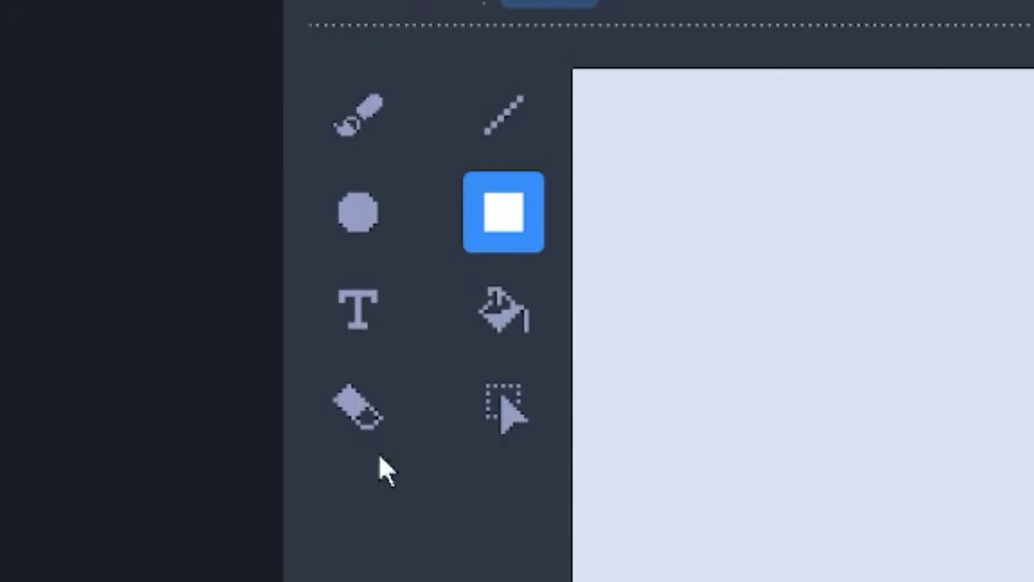
pyautogui.click(237, 229)
pyautogui.click(420, 290)
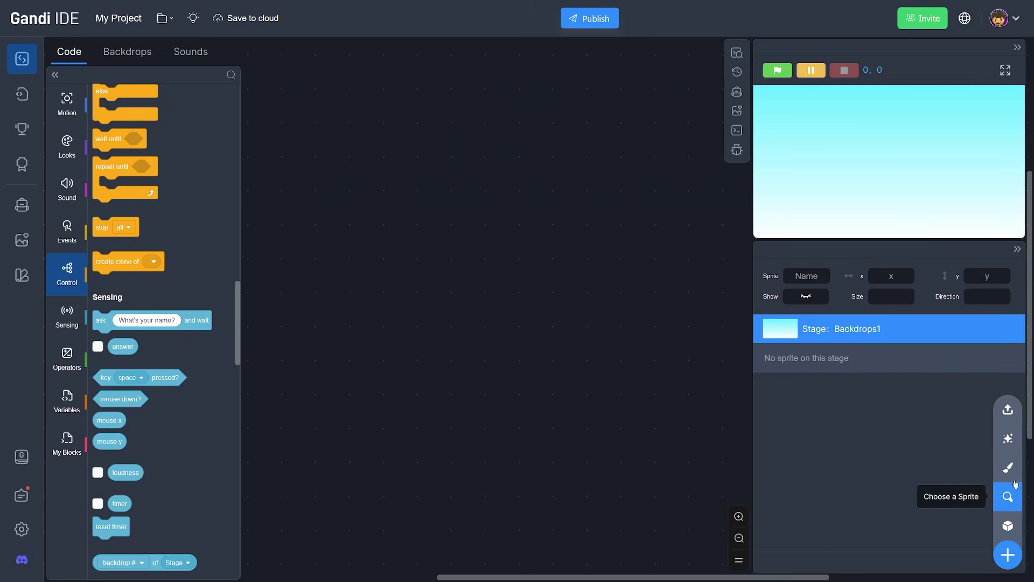
# Paint a new sprite with a dark blue, black-outlined rectangle on the stage's left side and a copy of it on the right side
pyautogui.click(1010, 468)
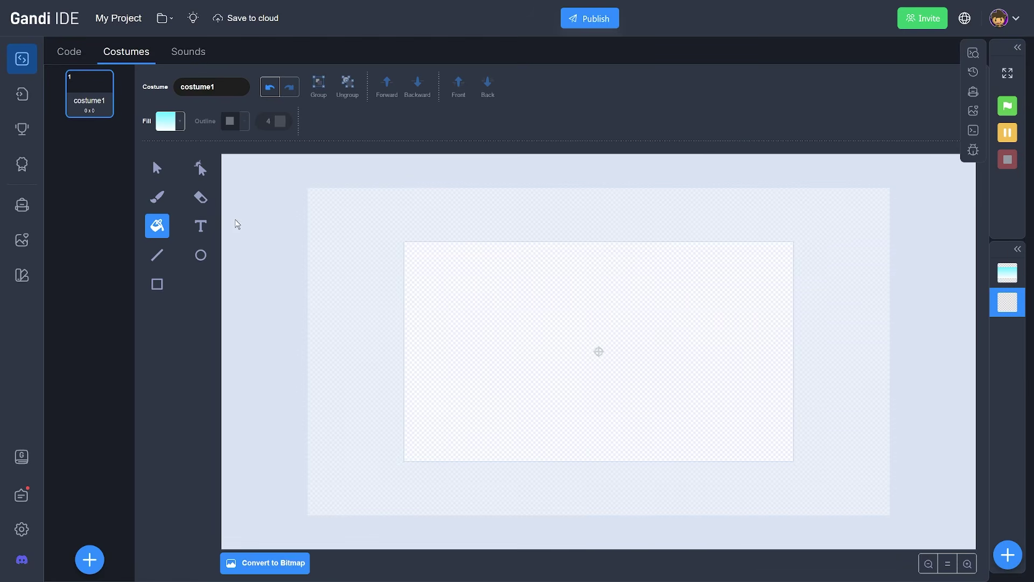
pyautogui.click(157, 284)
pyautogui.moveTo(406, 241); pyautogui.dragTo(540, 470)
pyautogui.hotkey('ctrl', 'v')
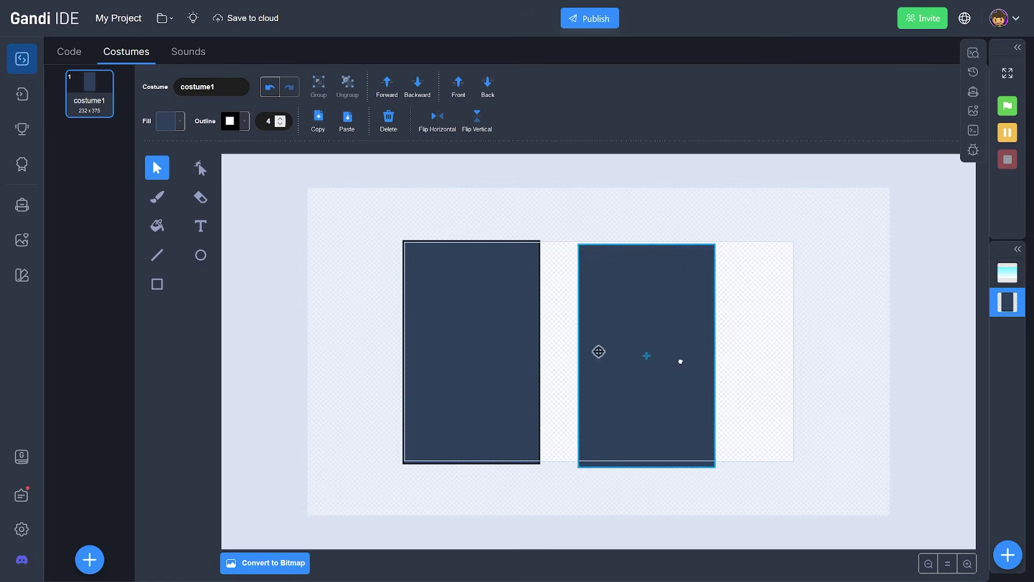
pyautogui.moveTo(676, 294); pyautogui.dragTo(818, 298)
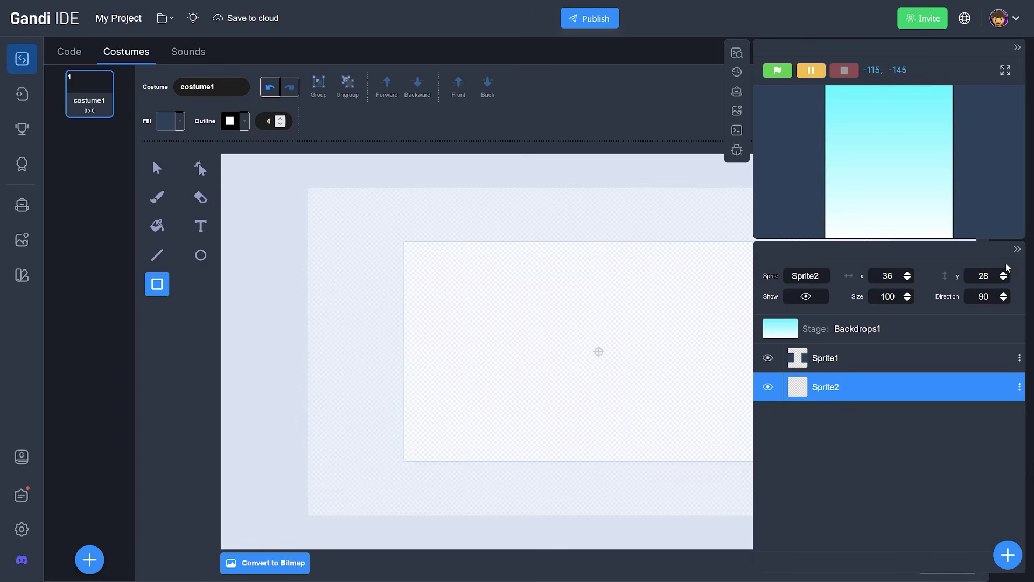
# Set the fill colour to yellow-green for Sprite2's costume
pyautogui.click(1017, 249)
pyautogui.click(171, 121)
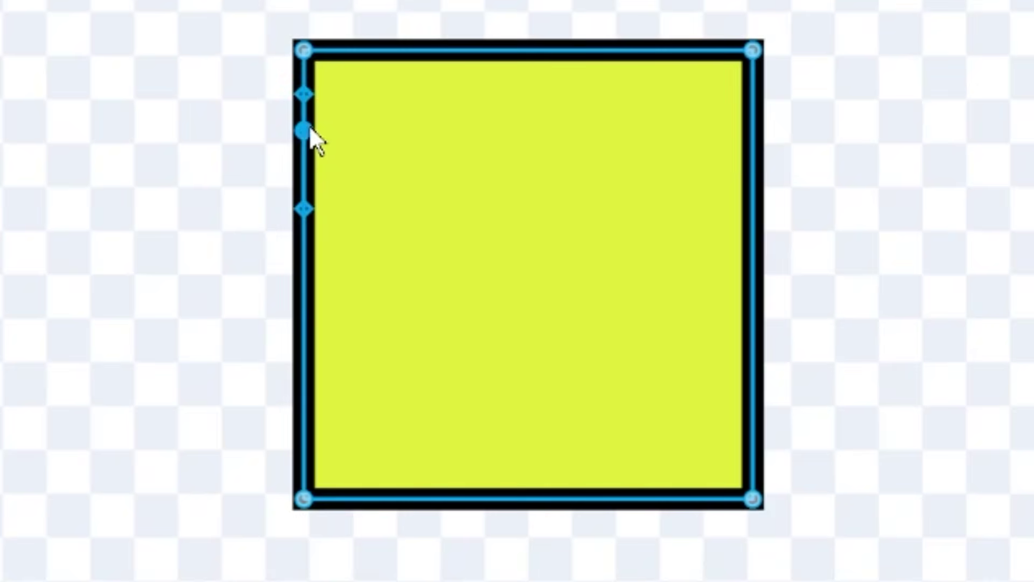
# Try to round the yellow-green square's corners by adding points along its edges and deleting the corner points
pyautogui.moveTo(316, 175); pyautogui.dragTo(311, 216)
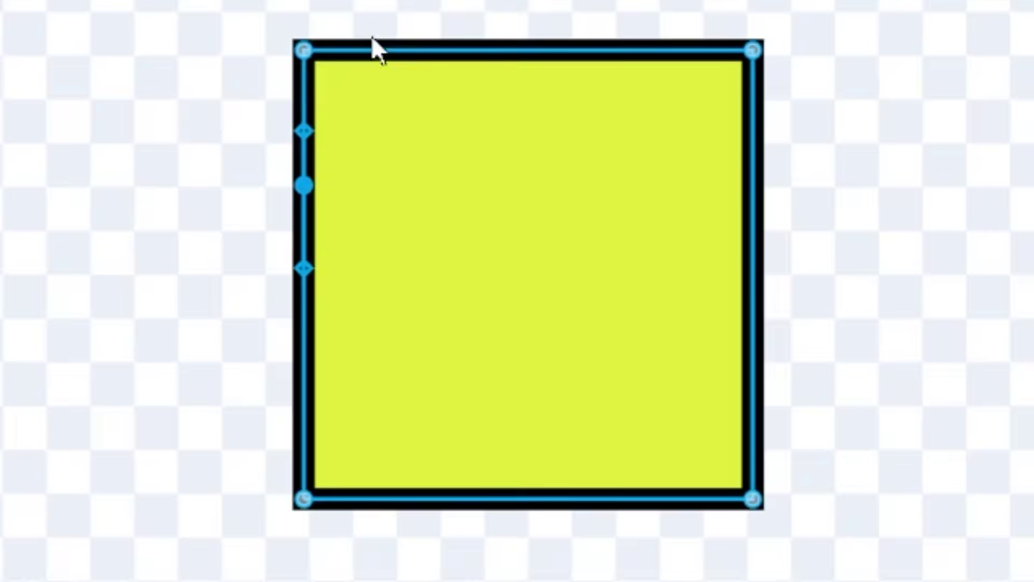
pyautogui.click(440, 50)
pyautogui.click(304, 359)
pyautogui.click(443, 499)
pyautogui.click(573, 499)
pyautogui.click(673, 366)
pyautogui.click(673, 326)
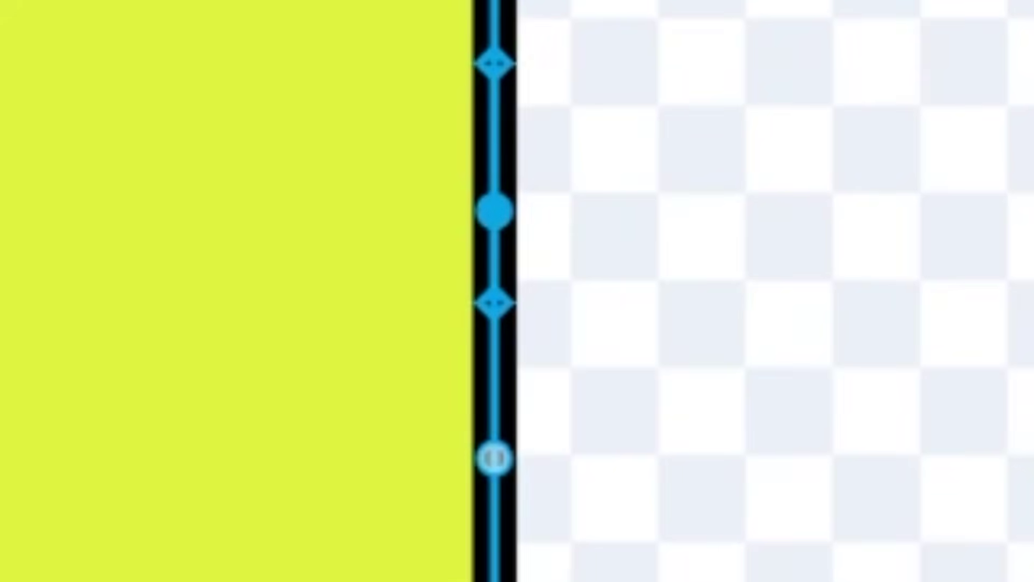
pyautogui.click(629, 276)
pyautogui.click(673, 276)
pyautogui.press('Delete')
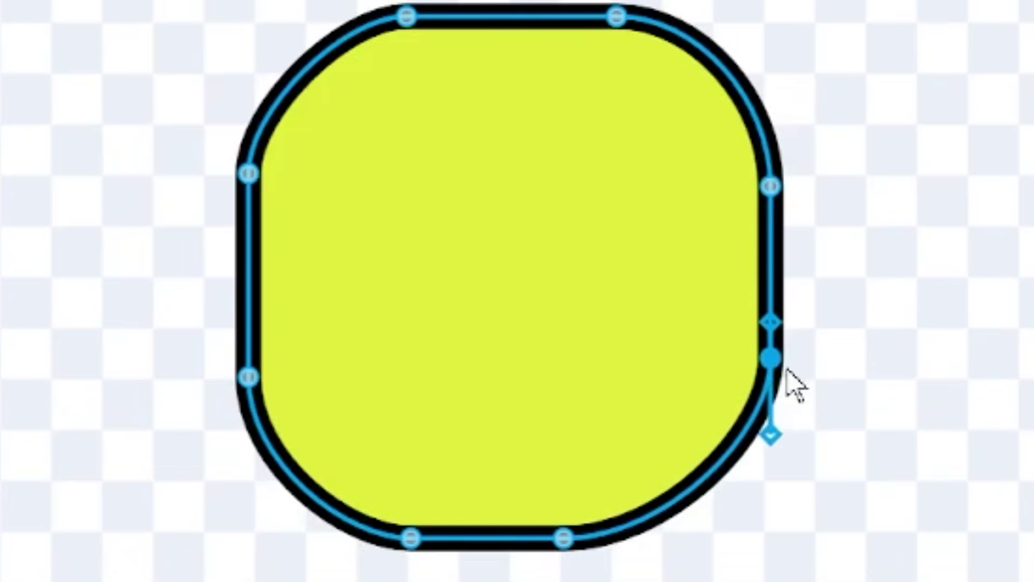
pyautogui.moveTo(787, 372)
pyautogui.mouseDown()
pyautogui.moveTo(790, 395)
pyautogui.moveTo(784, 385)
pyautogui.mouseUp()
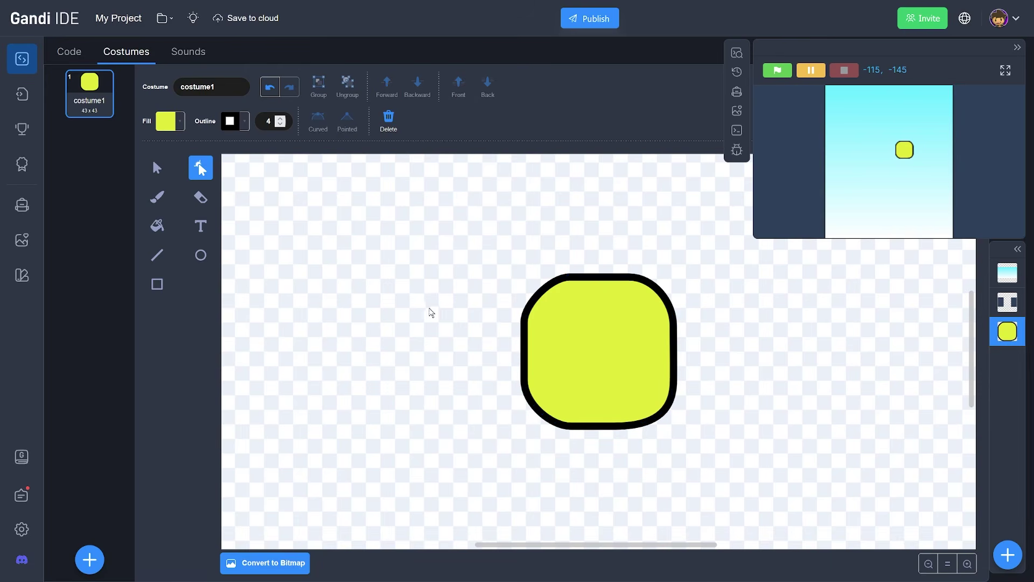
# Delete the rounded shape and draw a plain yellow-green square with a black outline, about 43 by 43, in its place
pyautogui.click(534, 338)
pyautogui.click(155, 169)
pyautogui.click(552, 309)
pyautogui.press('Delete')
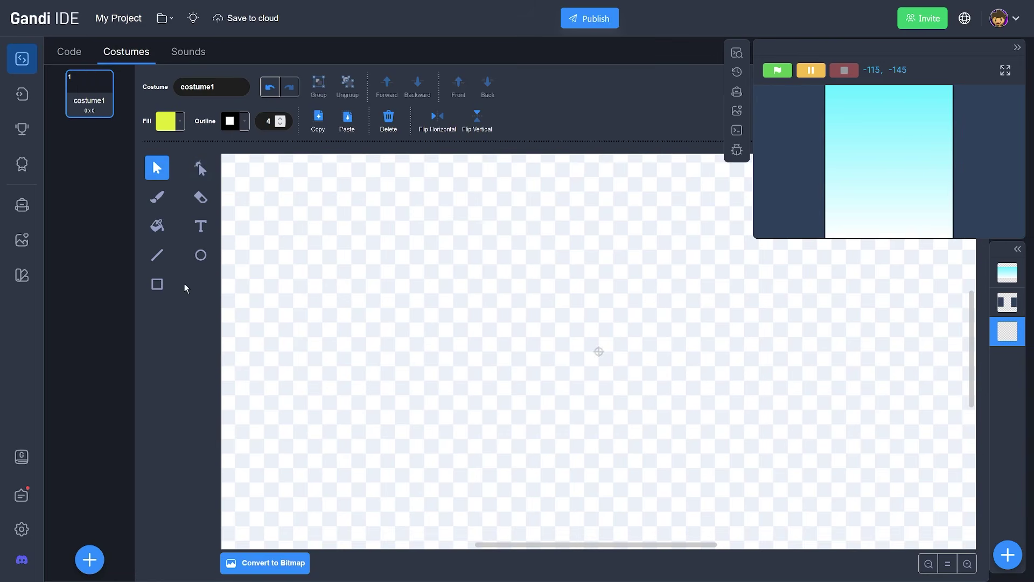
pyautogui.click(157, 284)
pyautogui.moveTo(527, 313); pyautogui.dragTo(668, 401)
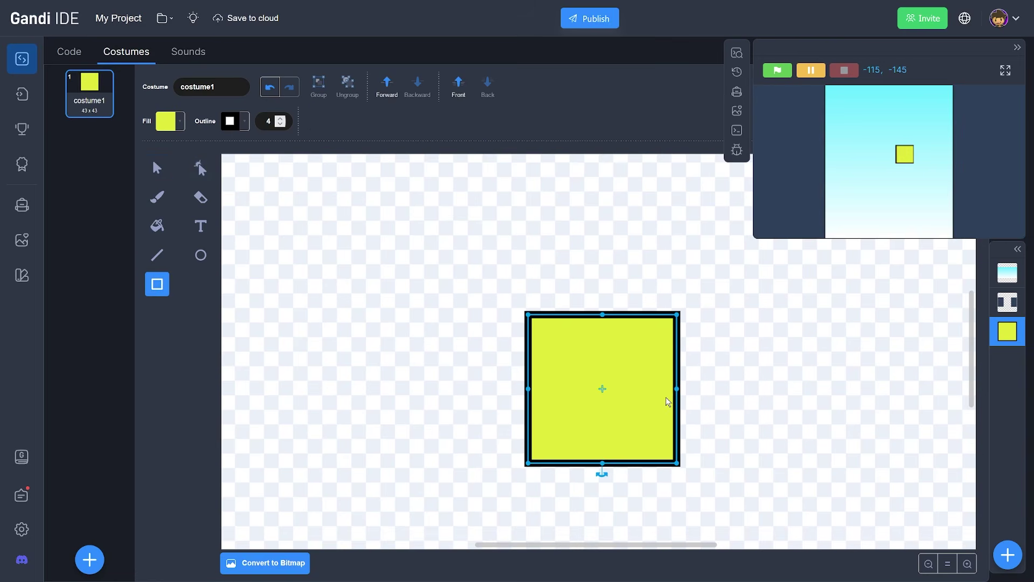
# Move the yellow-green square on the stage against the inner edge of the left wall, and remove Sprite2
pyautogui.moveTo(905, 154); pyautogui.dragTo(925, 204)
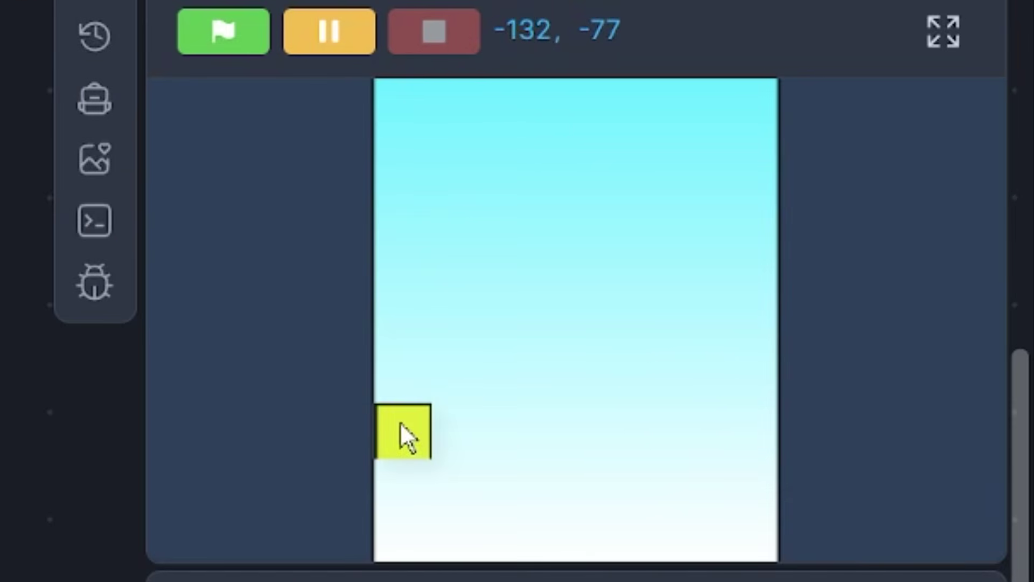
pyautogui.moveTo(753, 457); pyautogui.dragTo(432, 420)
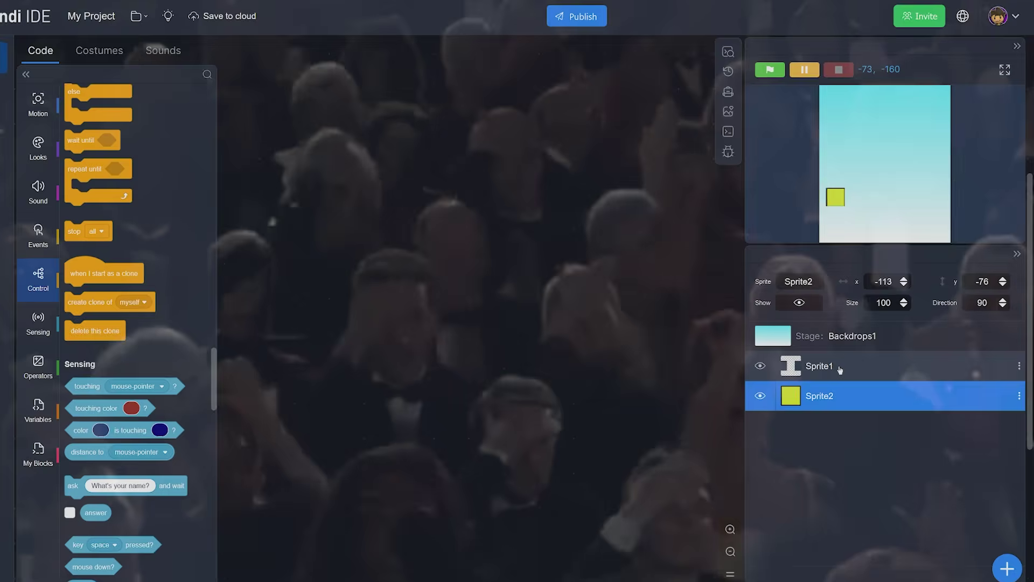
pyautogui.click(824, 404)
pyautogui.click(859, 380)
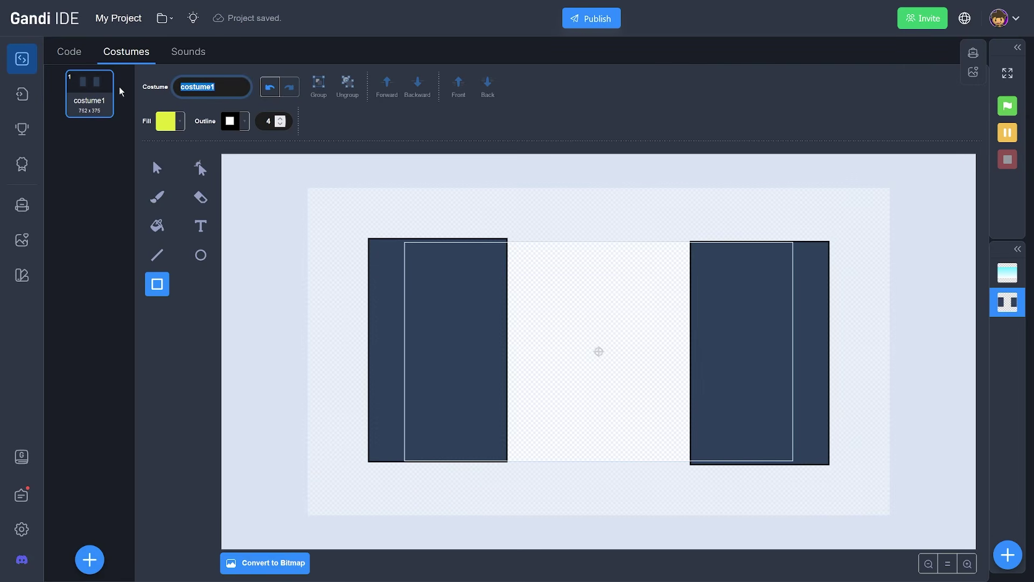
# Rename the wall costume as Wall and add a second costume with a centred yellow-green square about 47 by 47
pyautogui.write('Wall')
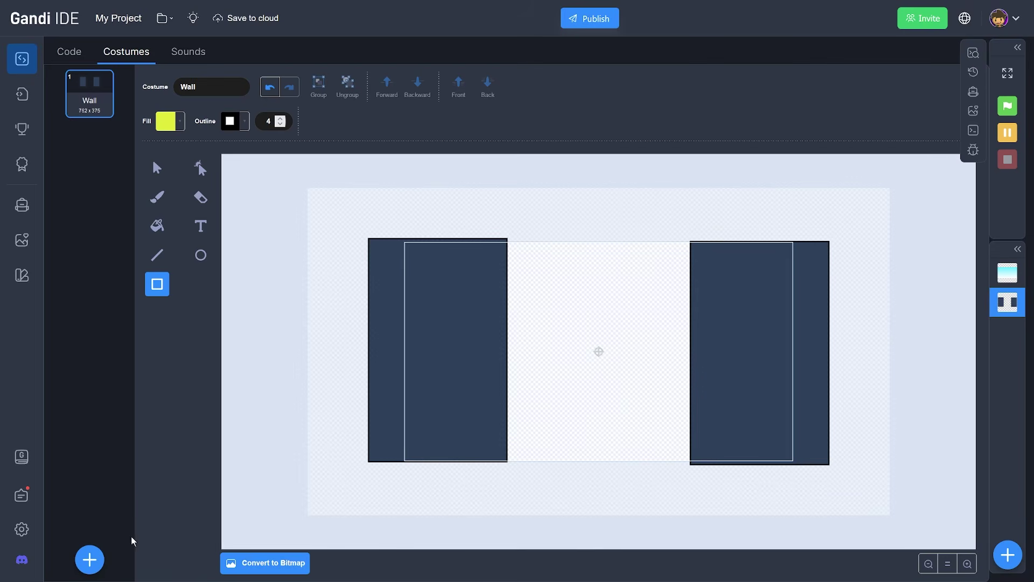
pyautogui.click(97, 512)
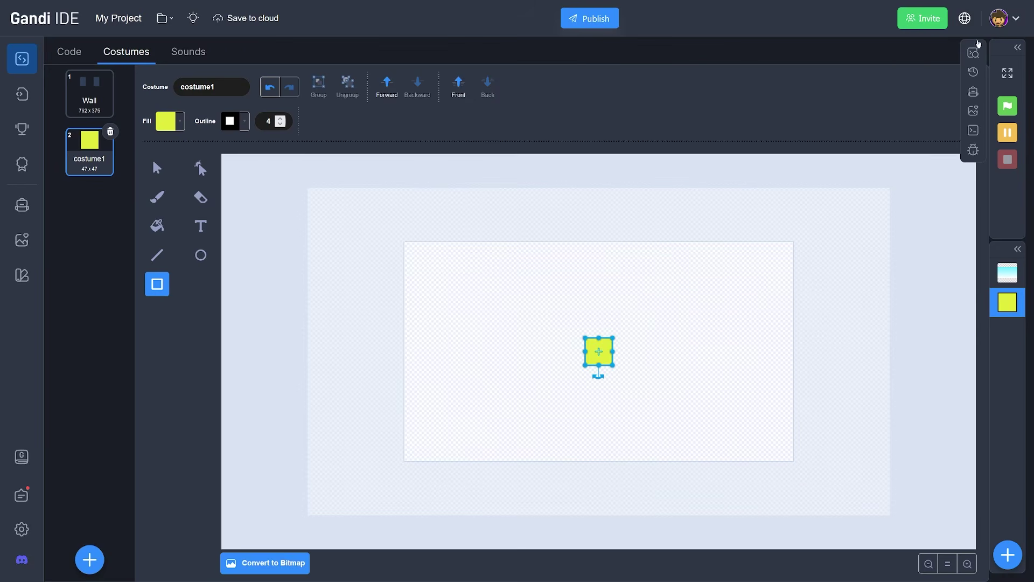
pyautogui.click(1019, 49)
# Place a "when green flag clicked" event block in Sprite1's empty script area
pyautogui.click(68, 51)
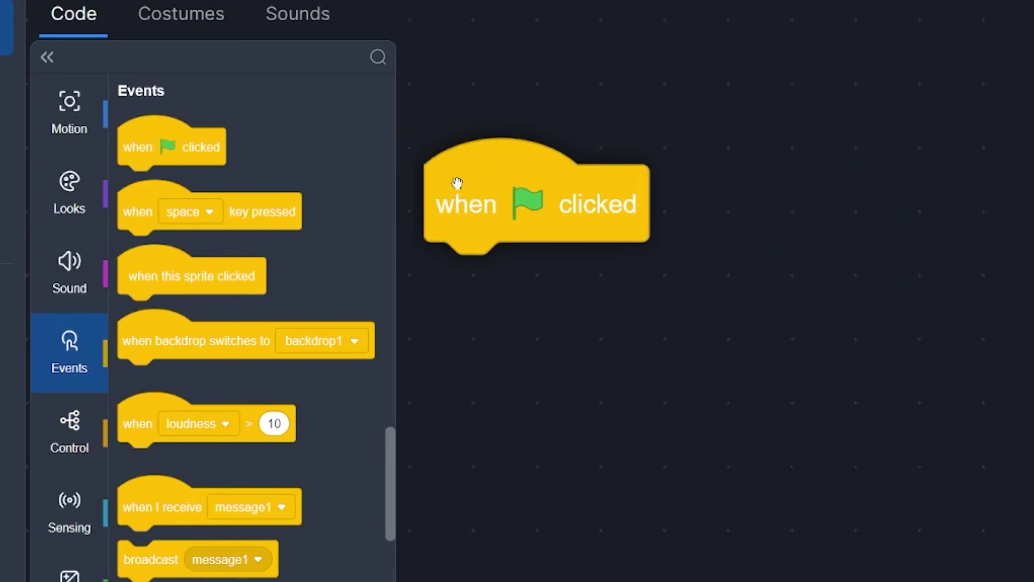
pyautogui.scroll(-2, 771, 498)
pyautogui.moveTo(862, 576); pyautogui.dragTo(843, 504)
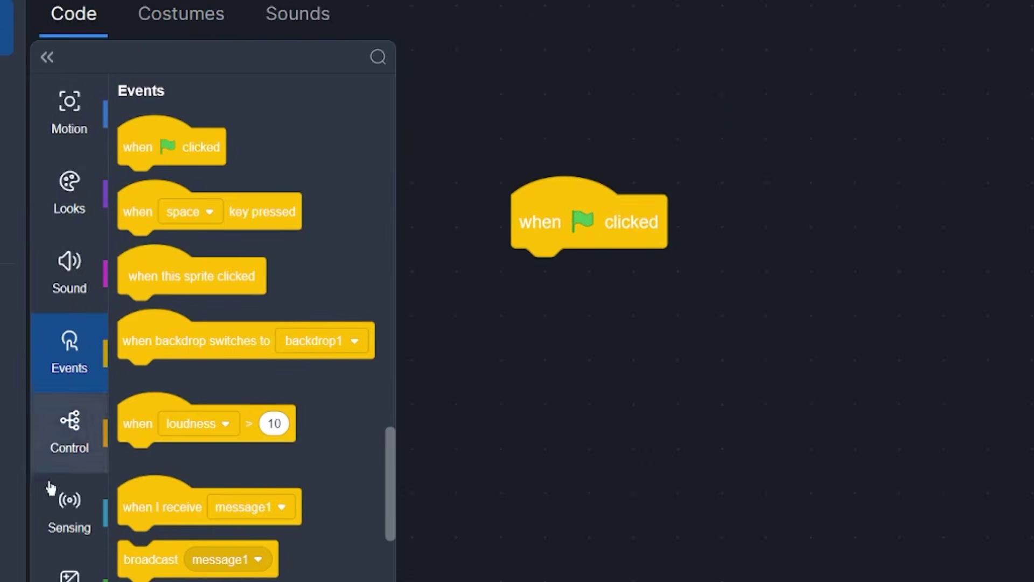
# Make a custom block named Create Sprite with a number-or-text input named costume name
pyautogui.scroll(-3, 135, 380)
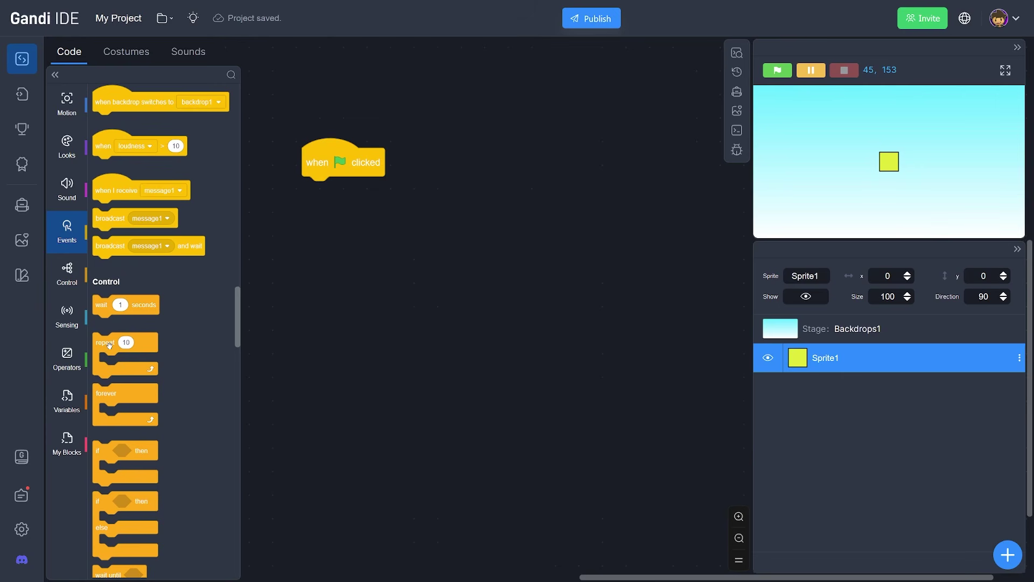
pyautogui.click(67, 442)
pyautogui.click(150, 115)
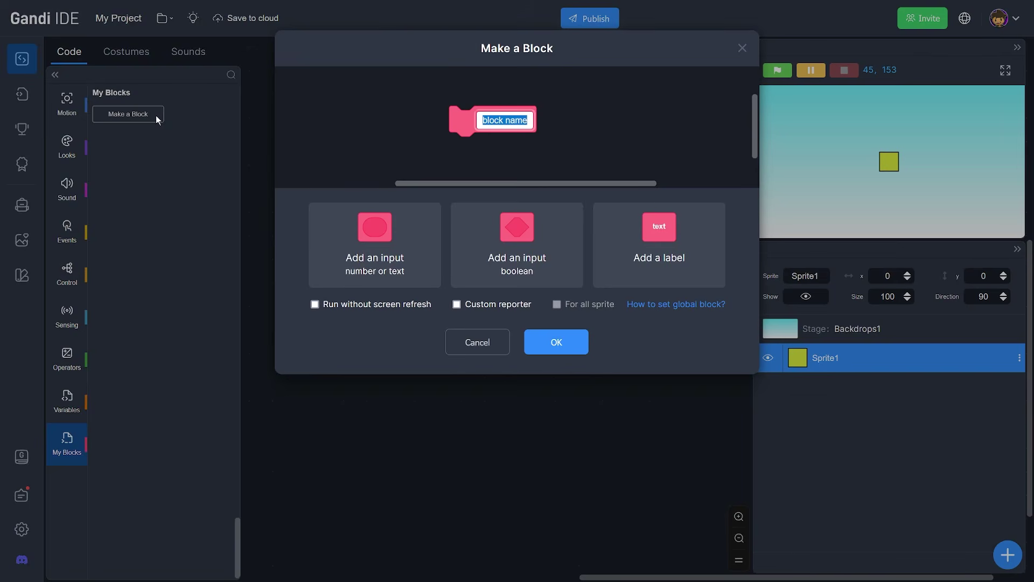
pyautogui.write('Create Sprite')
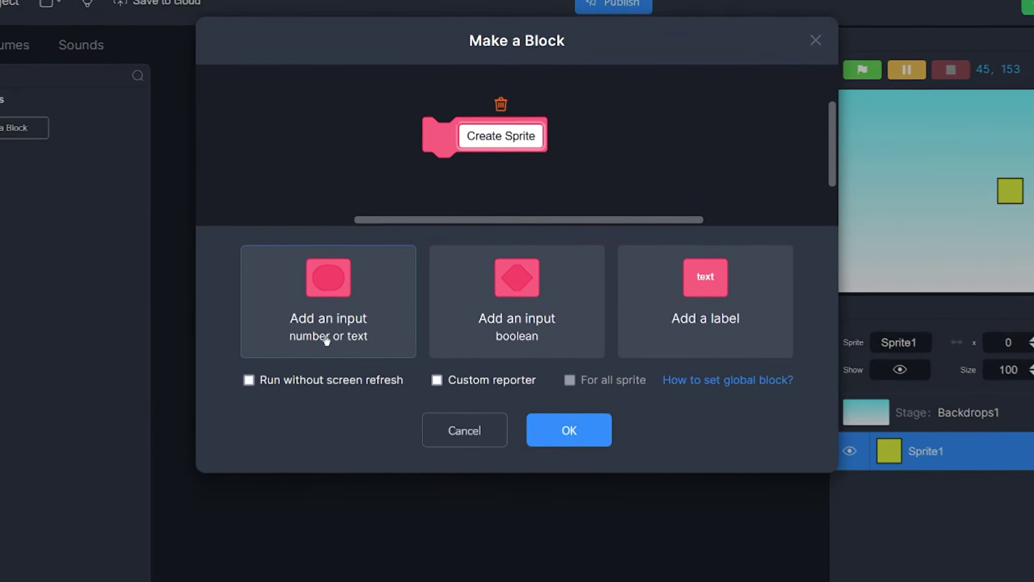
pyautogui.click(353, 282)
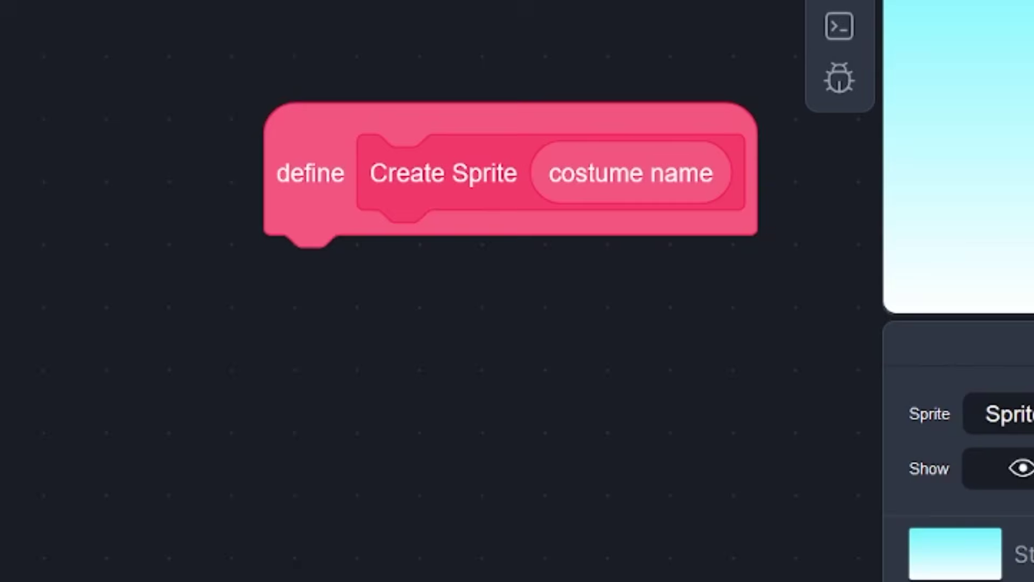
# Define Create Sprite to switch to the costume name input and clone myself, and call it for Player and Wall on the green flag
pyautogui.moveTo(161, 290); pyautogui.dragTo(538, 222)
pyautogui.scroll(-5, 123, 370)
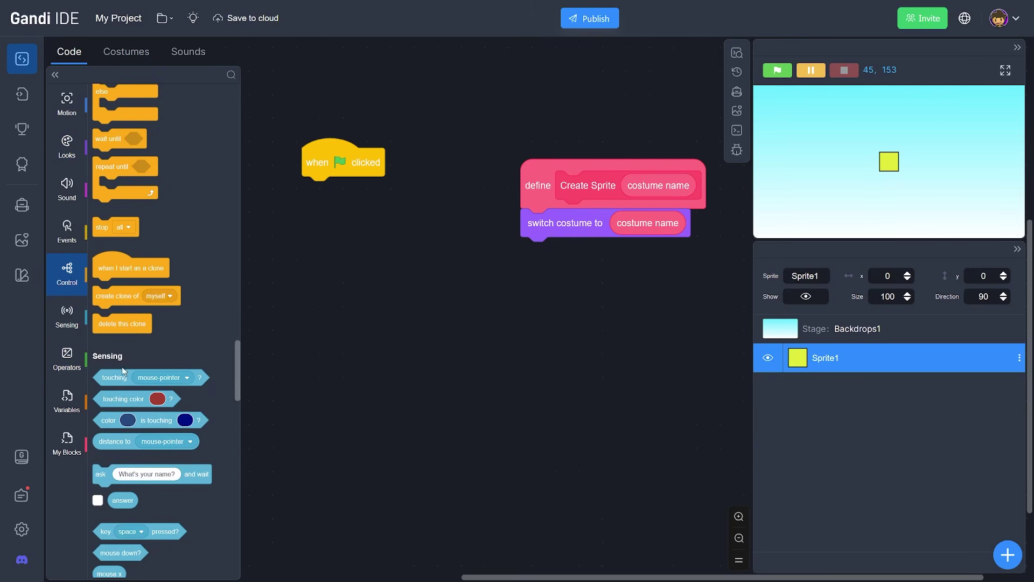
pyautogui.moveTo(250, 292); pyautogui.dragTo(570, 252)
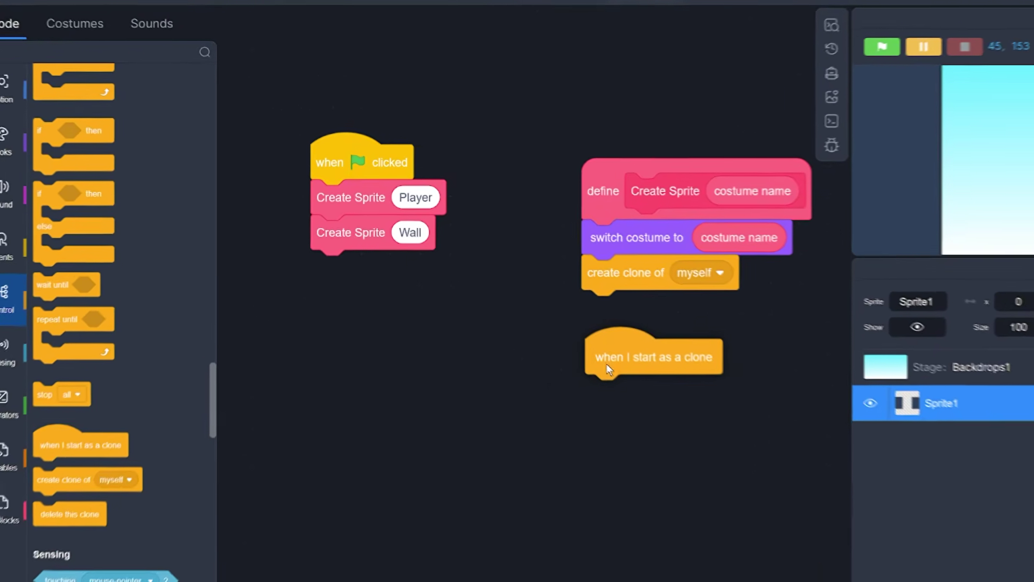
# Build two "when I start as a clone" scripts with if conditions testing costume name = Player and costume name = Wall
pyautogui.moveTo(607, 364); pyautogui.dragTo(311, 377)
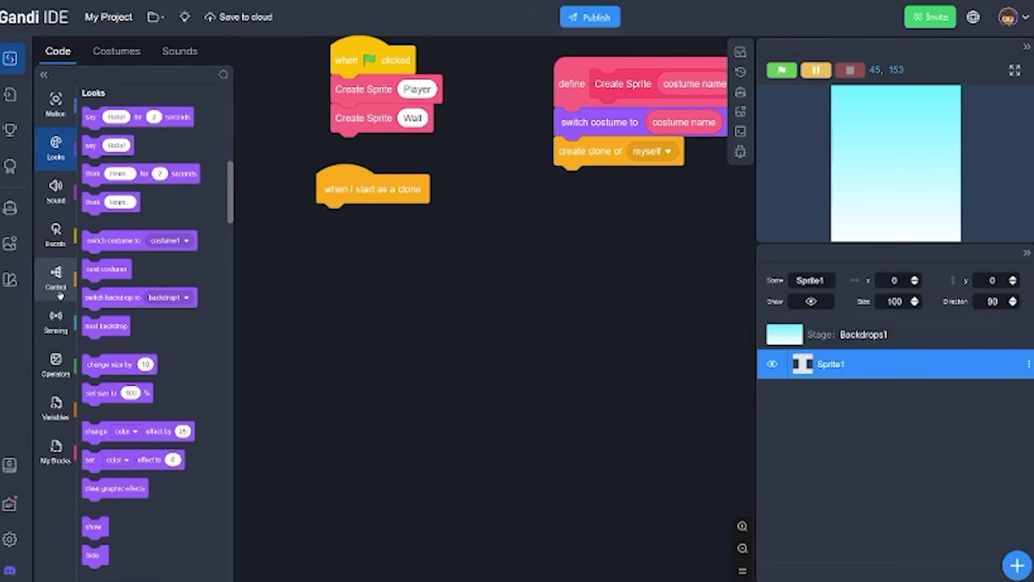
pyautogui.click(60, 296)
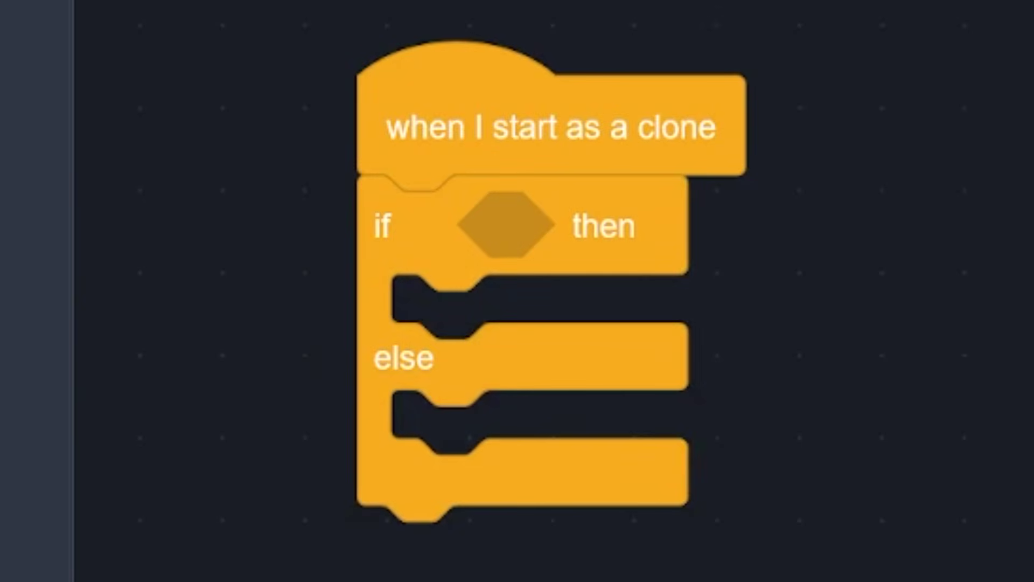
pyautogui.moveTo(0, 455); pyautogui.dragTo(727, 226)
pyautogui.click(674, 225)
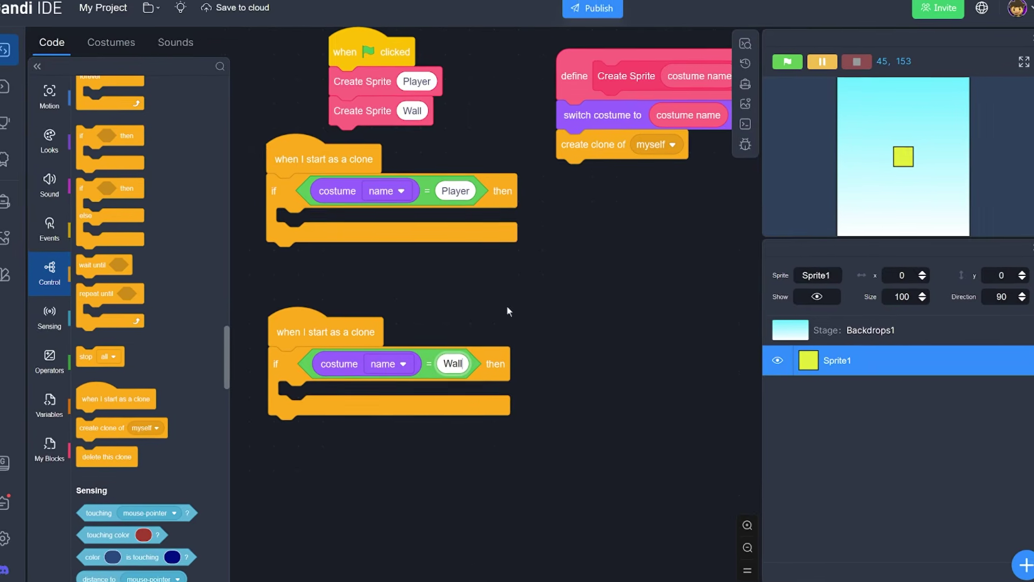
# Add forever loops to both clone scripts, with go to x: 0 y: 0 in the Wall loop, and spread the scripts apart
pyautogui.click(8, 80)
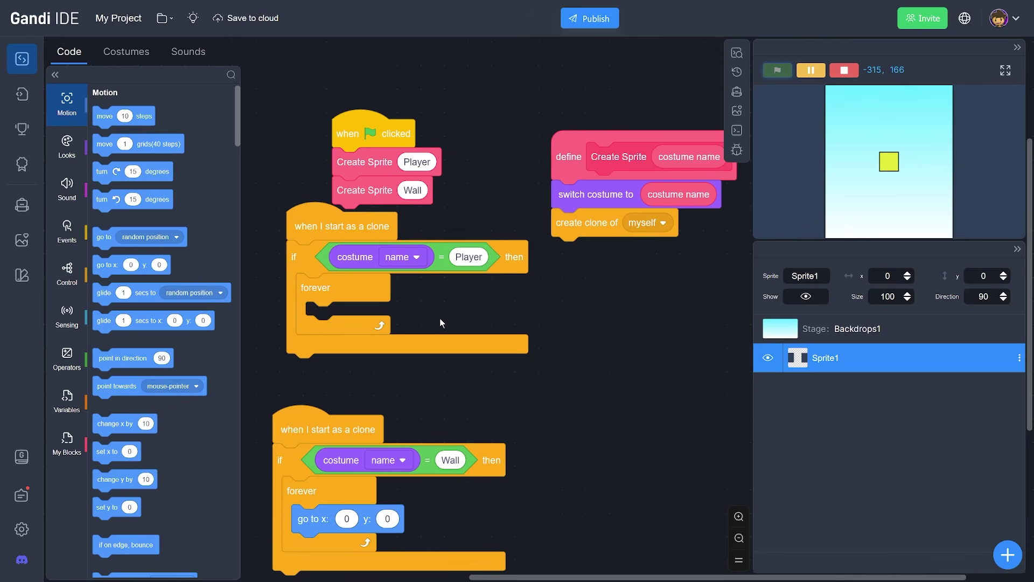
pyautogui.moveTo(439, 382)
pyautogui.mouseDown()
pyautogui.moveTo(504, 410)
pyautogui.moveTo(390, 320)
pyautogui.moveTo(377, 356)
pyautogui.moveTo(351, 367)
pyautogui.mouseUp()
pyautogui.moveTo(335, 187); pyautogui.dragTo(484, 191)
pyautogui.moveTo(426, 238); pyautogui.dragTo(354, 176)
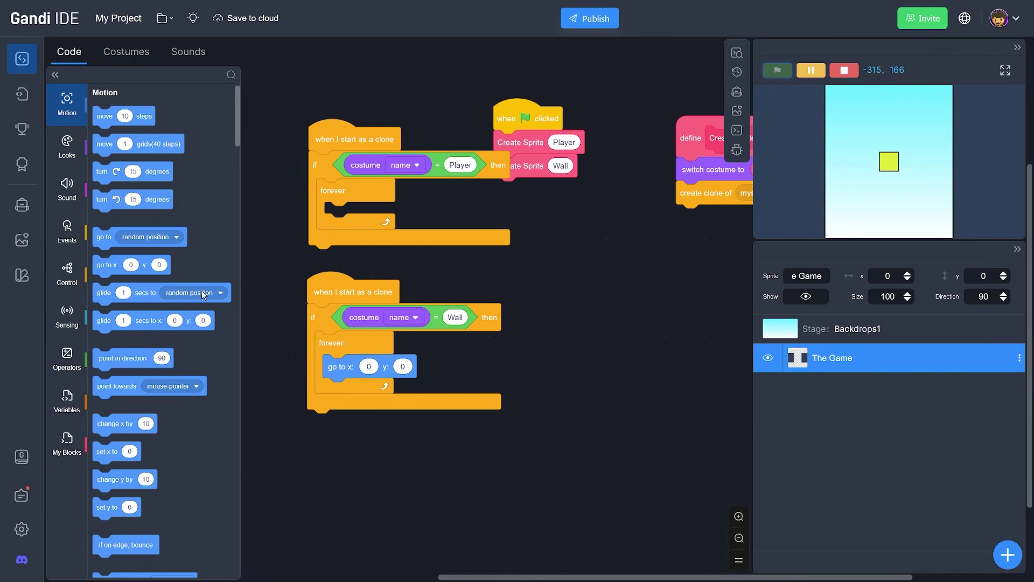
pyautogui.moveTo(358, 297); pyautogui.dragTo(371, 350)
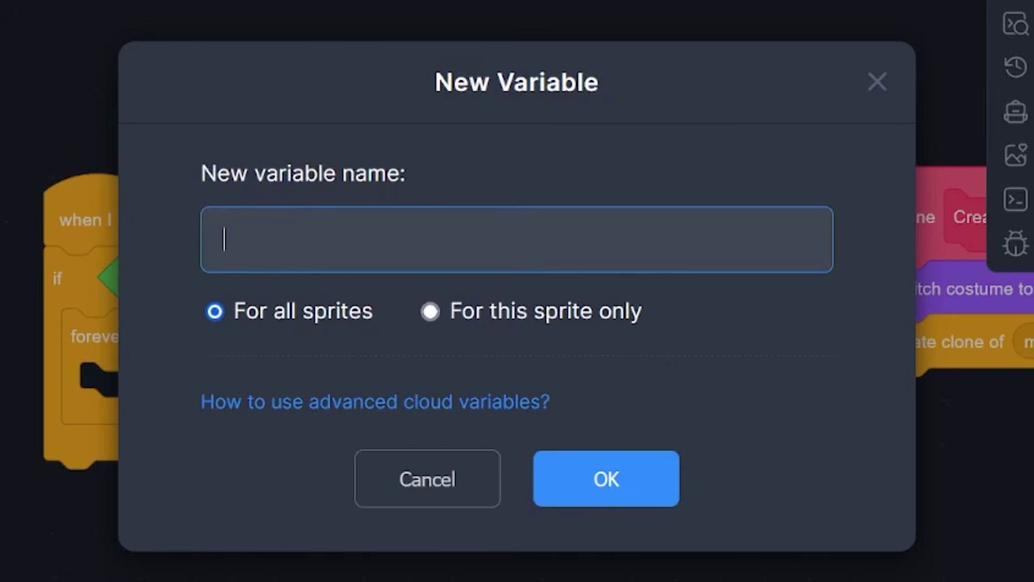
# Create a variable named player side for this sprite only and set it to -1 before the Player clone's forever loop
pyautogui.press('Return')
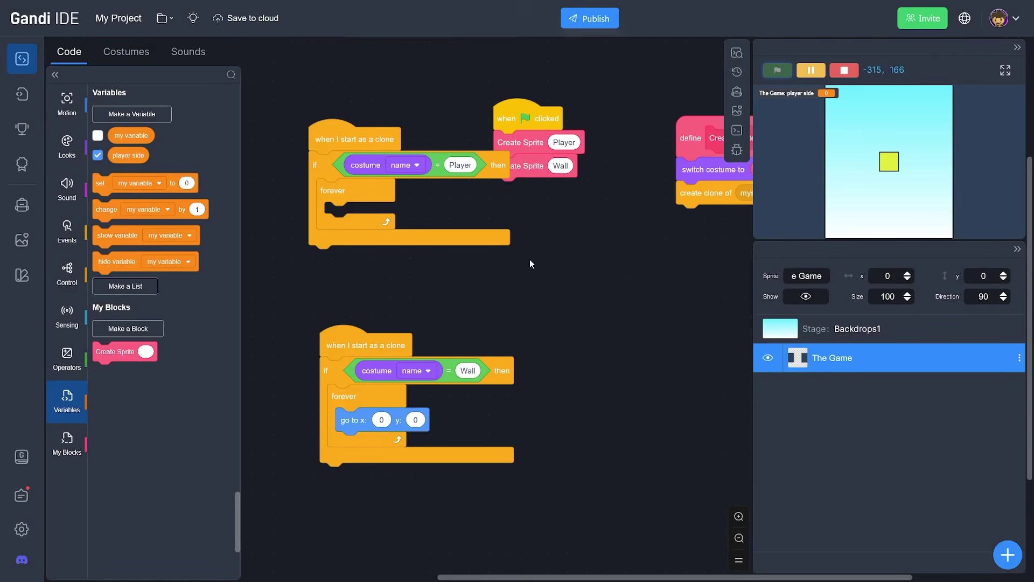
pyautogui.click(177, 174)
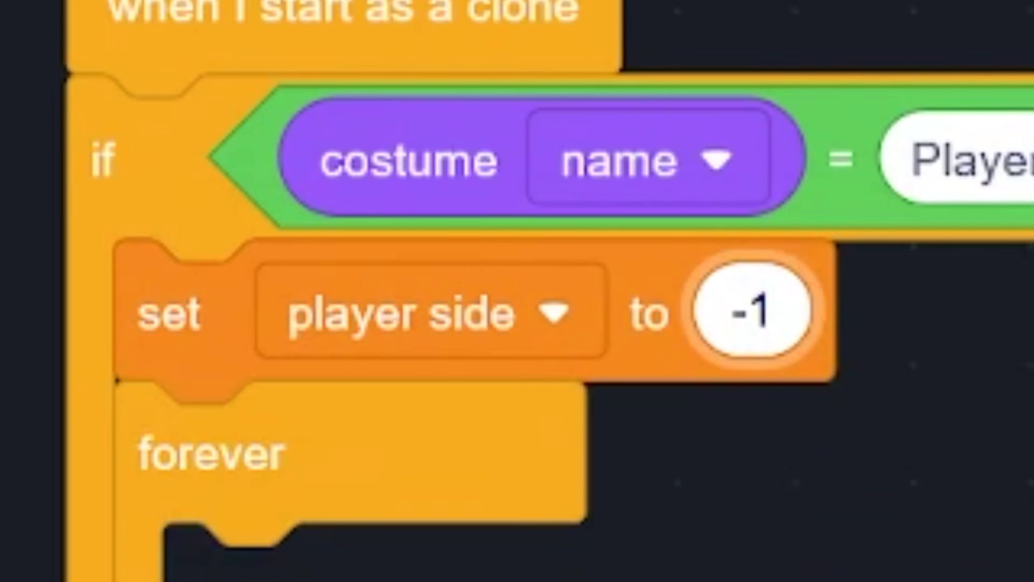
# Make the Player loop go to x: player side * 130 and y: mouse y / 5 - 100, and test switching sides
pyautogui.click(71, 404)
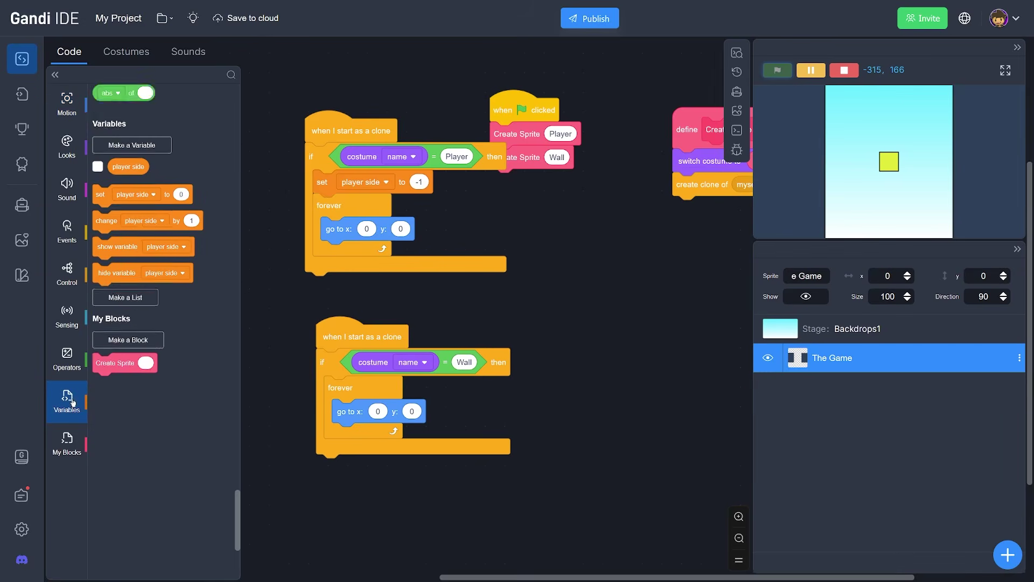
pyautogui.click(67, 361)
pyautogui.moveTo(130, 136); pyautogui.dragTo(474, 306)
pyautogui.moveTo(453, 342); pyautogui.dragTo(775, 474)
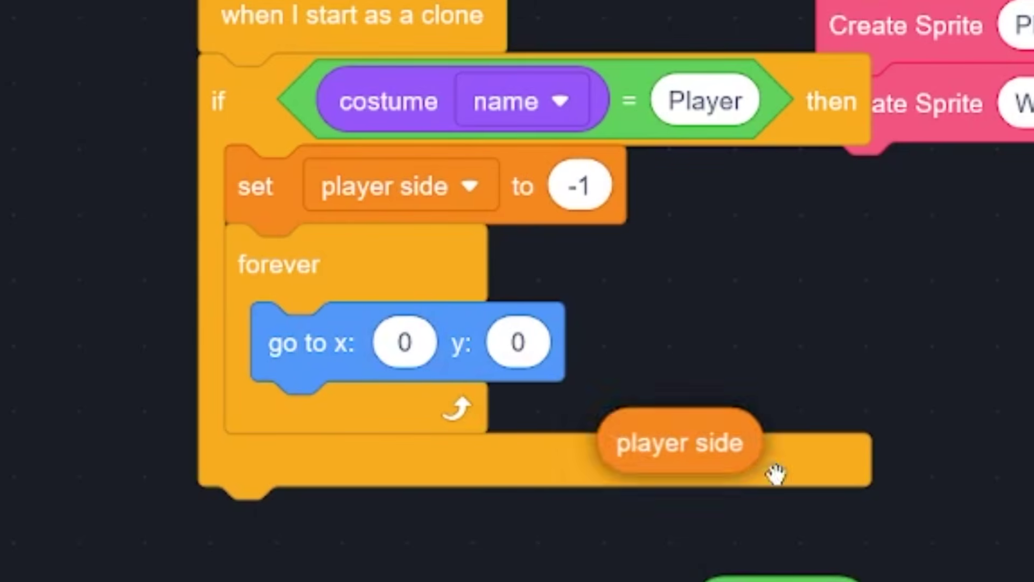
pyautogui.write('0')
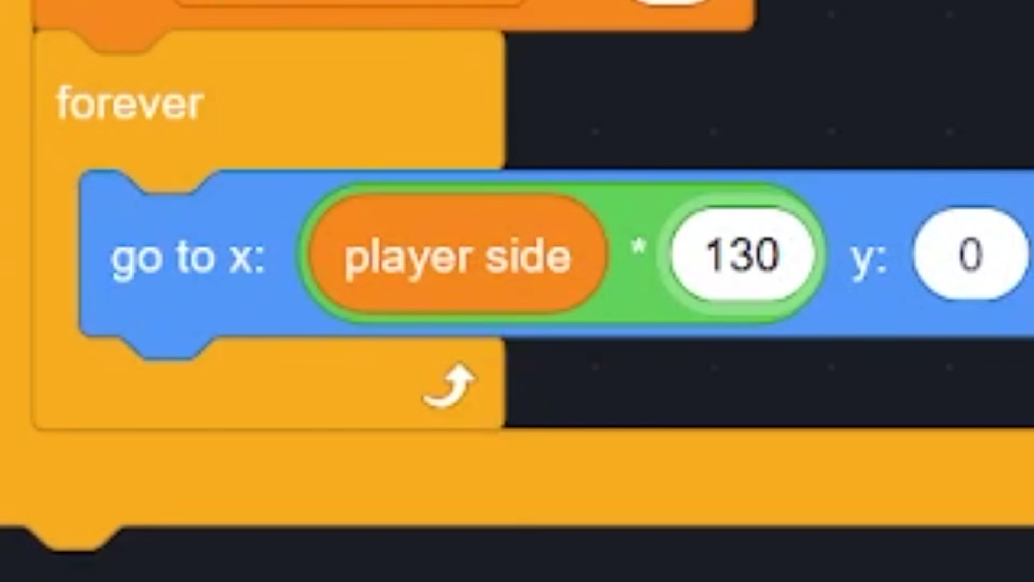
pyautogui.click(66, 315)
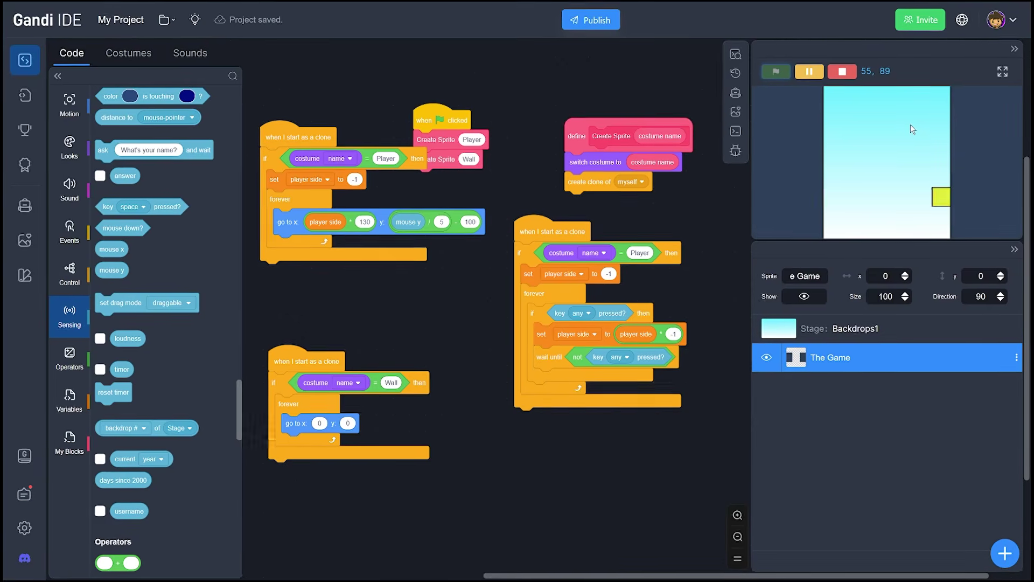
pyautogui.press('space')
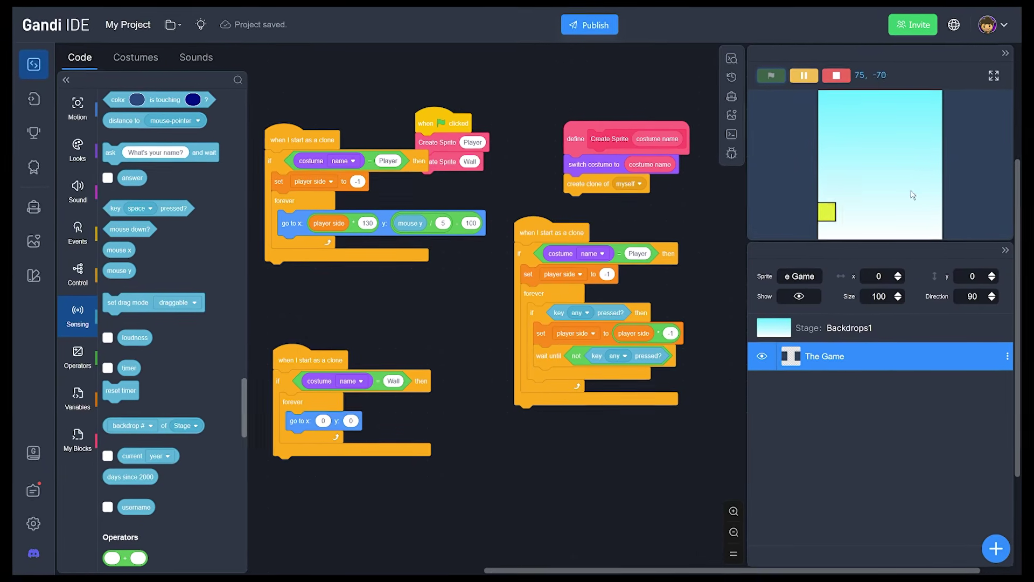
# Add a blank painted costume to the sprite and name it Enemy
pyautogui.click(139, 59)
pyautogui.moveTo(103, 551)
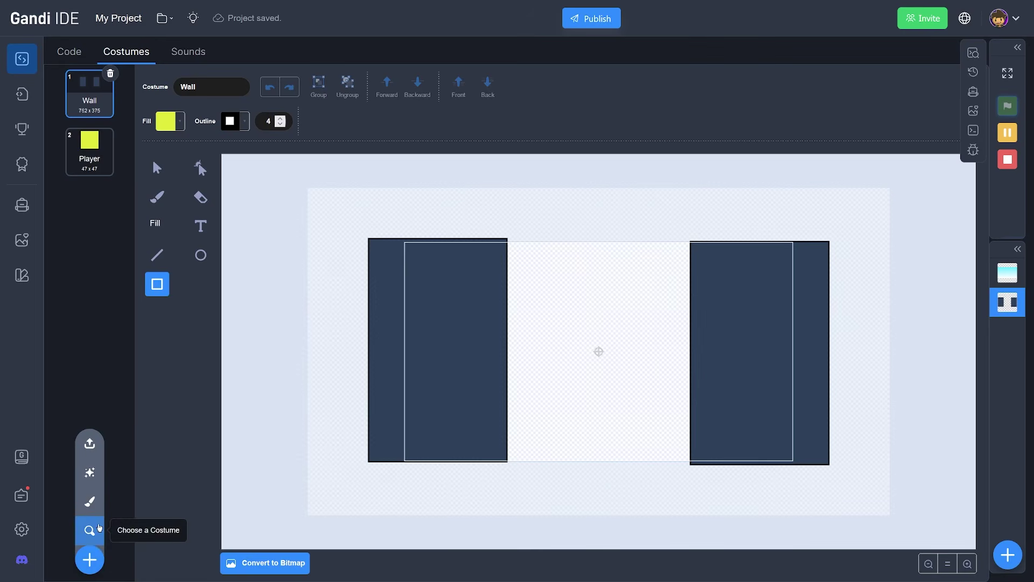
pyautogui.click(100, 507)
pyautogui.click(210, 87)
pyautogui.write('Enemy\\')
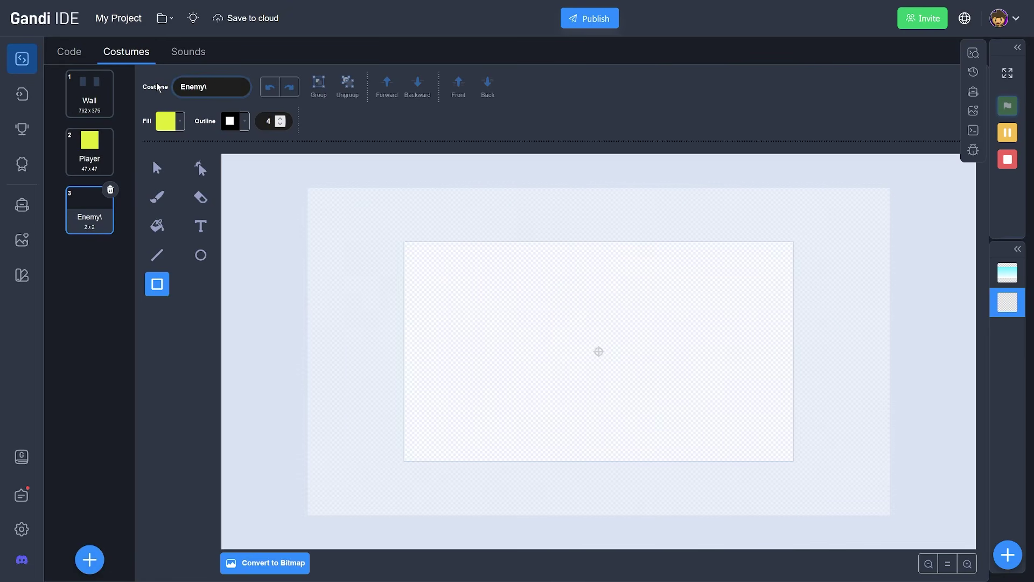
pyautogui.press('BackSpace')
# Draw a red triangle with a curved base on the Enemy costume, using the player and walls as reference, and centre it on the canvas
pyautogui.click(89, 153)
pyautogui.click(157, 167)
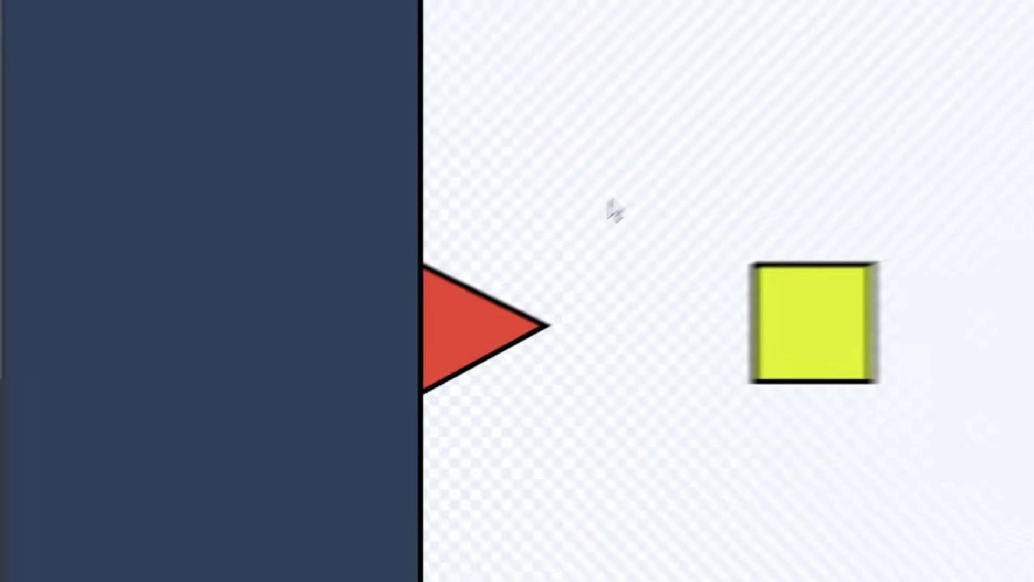
pyautogui.moveTo(346, 226); pyautogui.dragTo(346, 203)
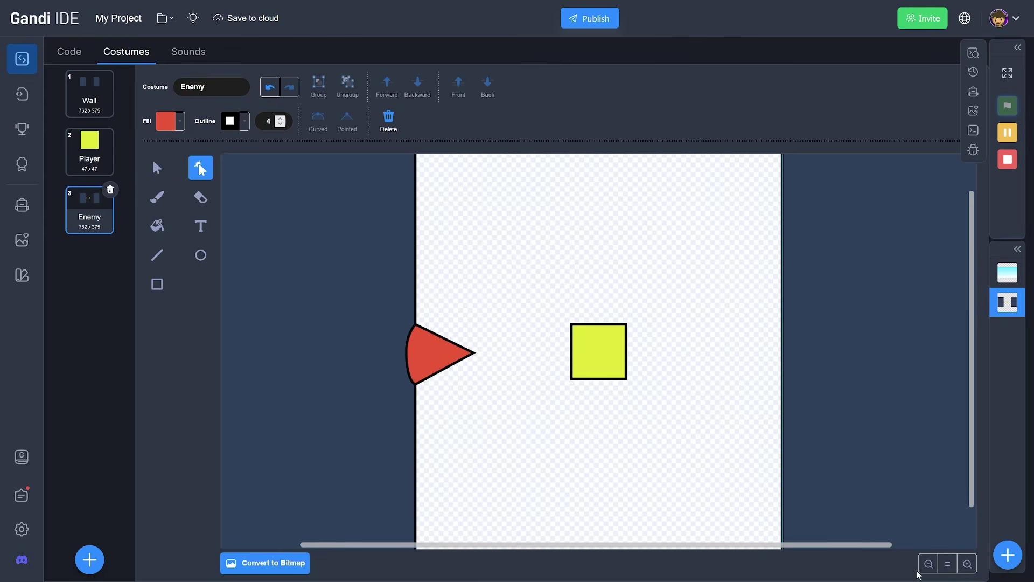
pyautogui.click(921, 561)
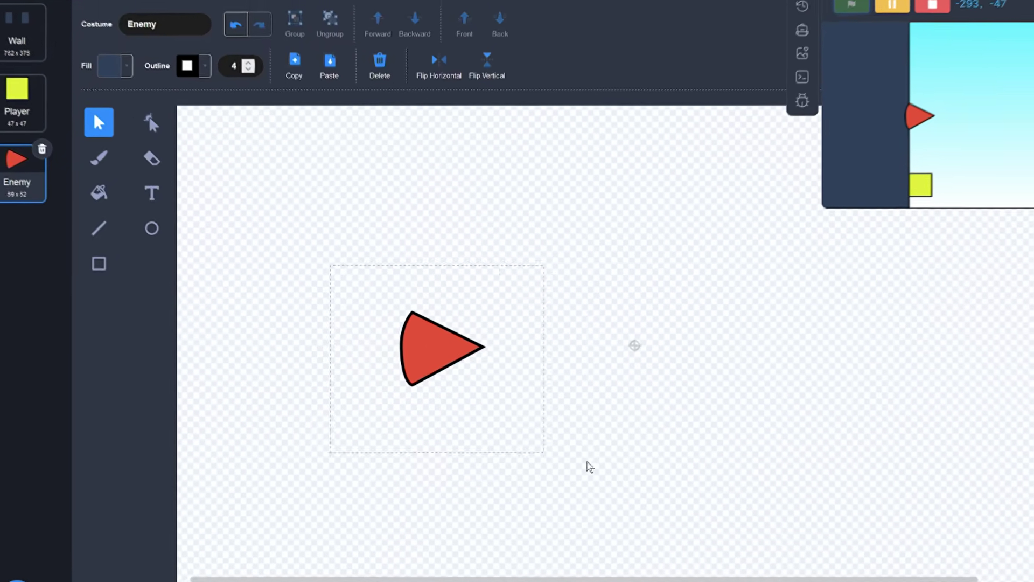
pyautogui.moveTo(441, 348); pyautogui.dragTo(635, 345)
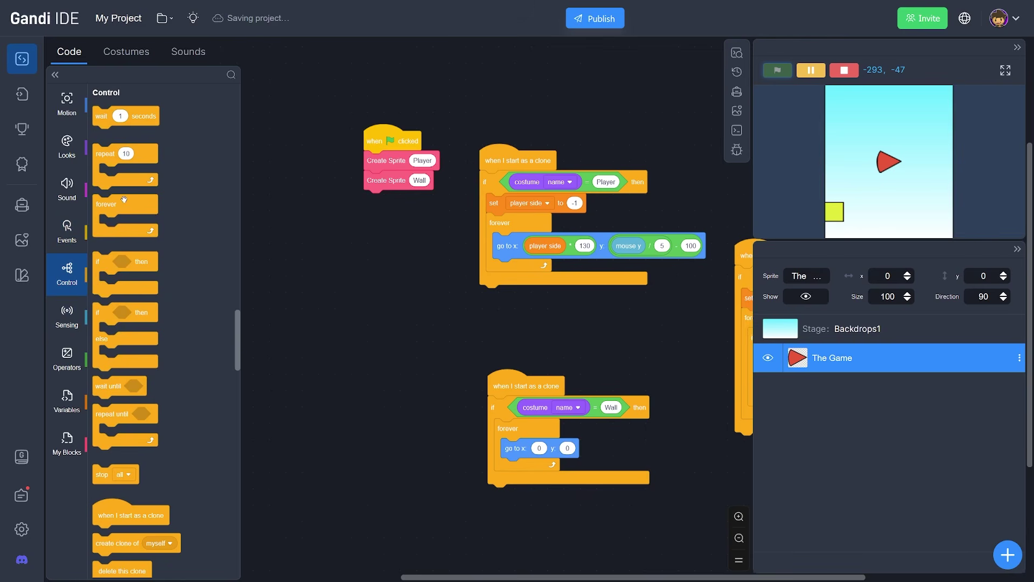
# Append a forever loop to the green flag script with wait 1 seconds and Create Sprite Enemy
pyautogui.moveTo(124, 199); pyautogui.dragTo(384, 194)
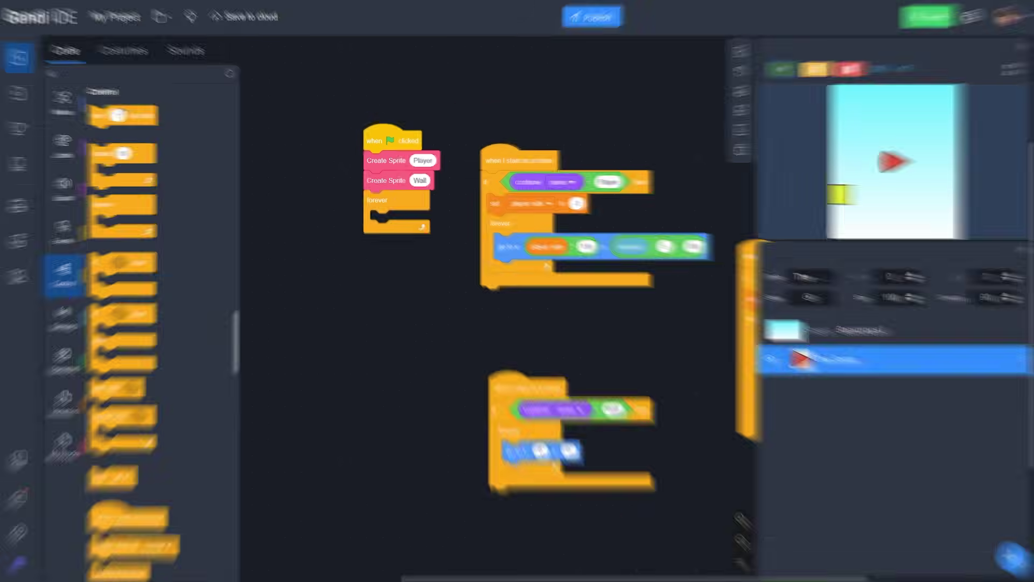
pyautogui.moveTo(121, 115); pyautogui.dragTo(398, 219)
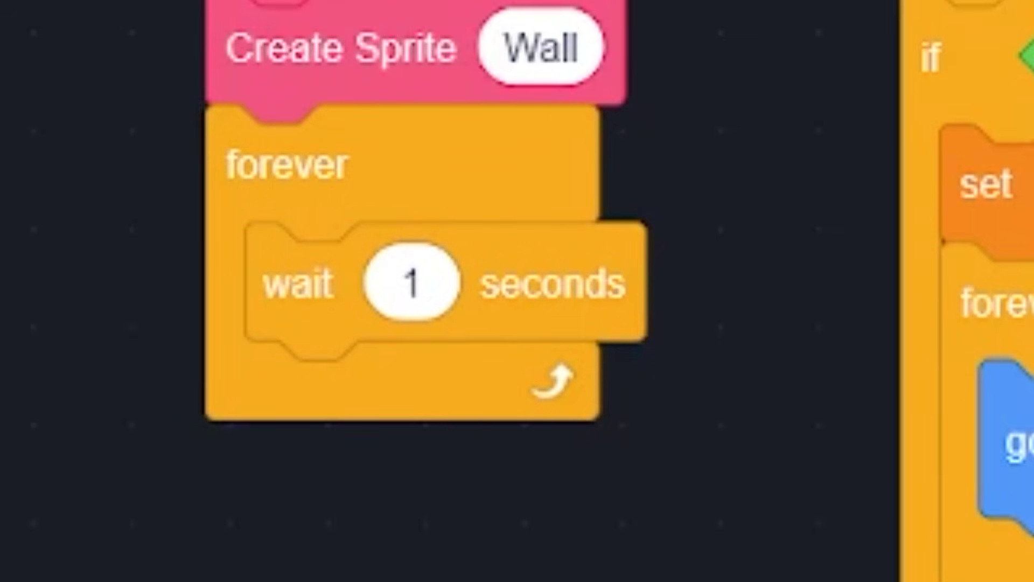
pyautogui.moveTo(5, 377); pyautogui.dragTo(384, 390)
pyautogui.click(563, 401)
pyautogui.write('E')
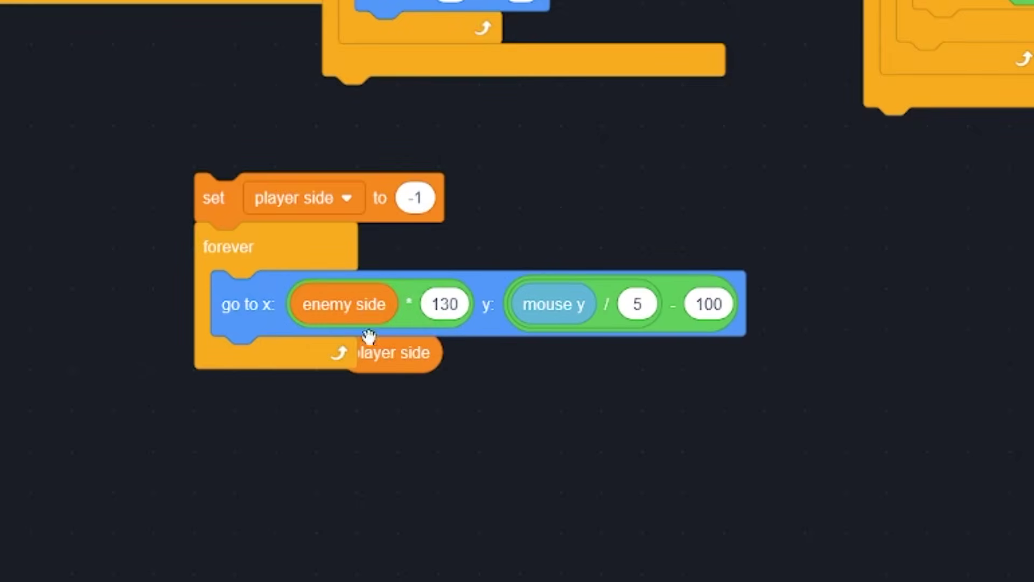
# Adapt the copied movement blocks to set enemy side to -1 with y: 0, and discard the leftover mouse y and player side blocks
pyautogui.click(434, 257)
pyautogui.click(433, 258)
pyautogui.click(386, 253)
pyautogui.moveTo(696, 291); pyautogui.dragTo(65, 231)
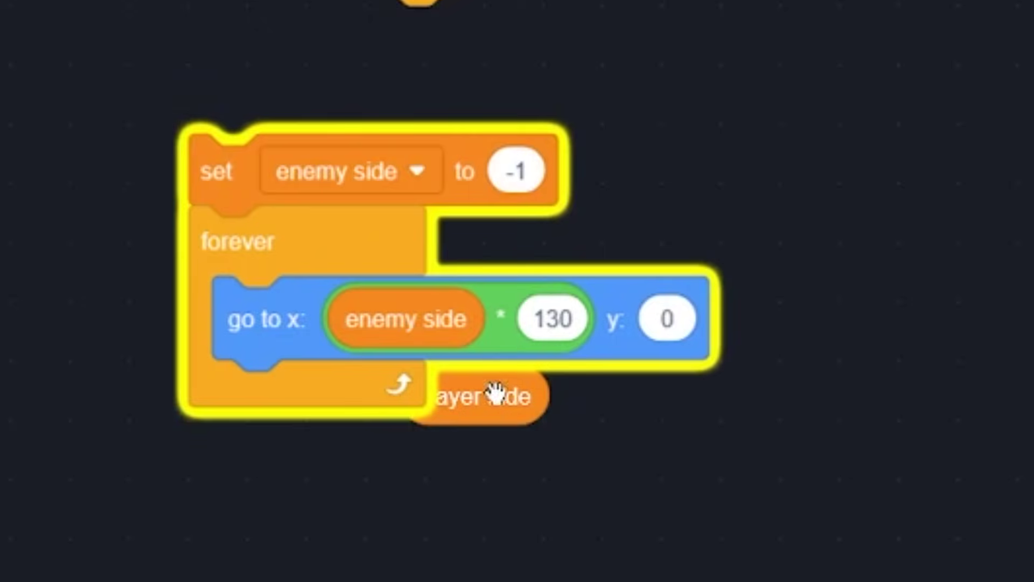
pyautogui.moveTo(471, 311); pyautogui.dragTo(64, 231)
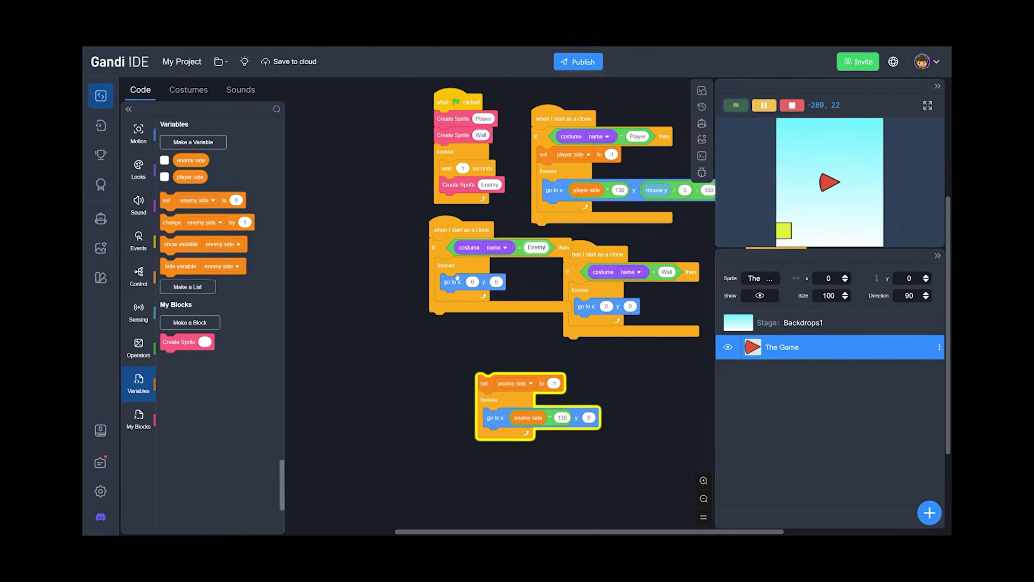
# Replace the Enemy loop's go to block with set x to enemy side * 130, followed by change y by -10
pyautogui.click(108, 119)
pyautogui.moveTo(160, 304); pyautogui.dragTo(487, 449)
pyautogui.write('-10')
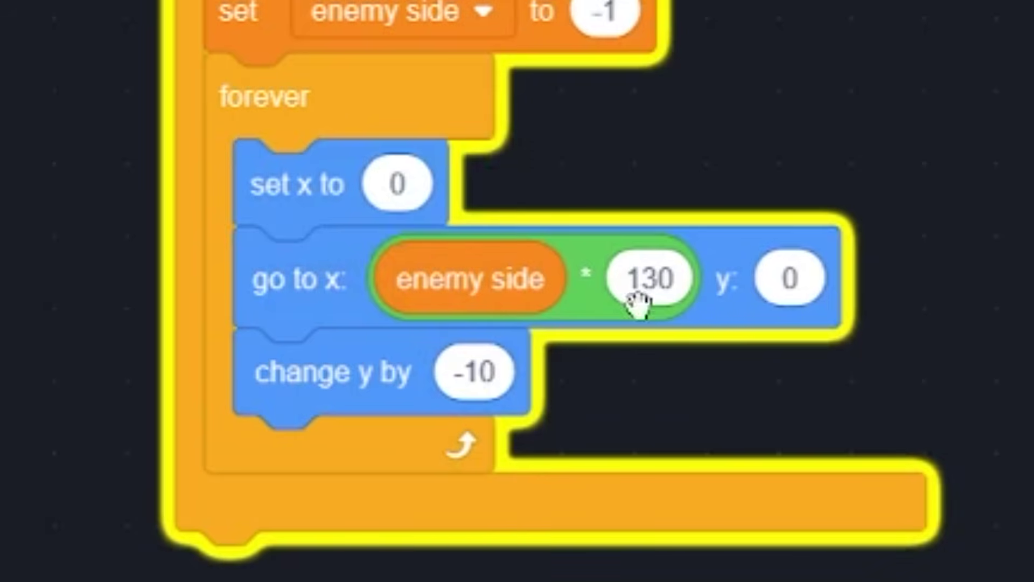
pyautogui.moveTo(586, 277); pyautogui.dragTo(577, 189)
pyautogui.moveTo(316, 365); pyautogui.dragTo(324, 284)
pyautogui.moveTo(369, 370); pyautogui.dragTo(54, 370)
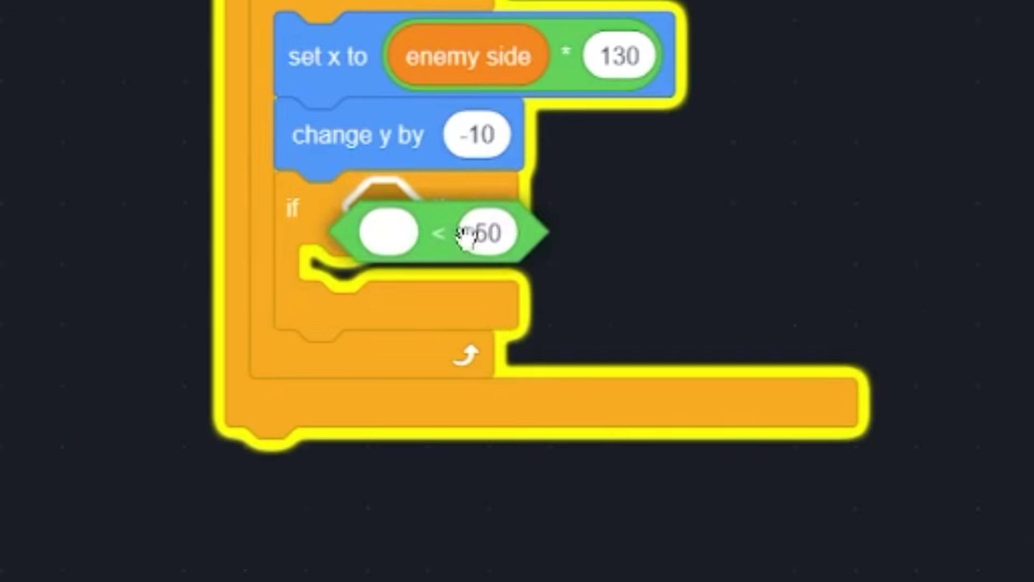
# Add an if condition to the Enemy loop that deletes the clone when y position < -180
pyautogui.moveTo(465, 237); pyautogui.dragTo(537, 211)
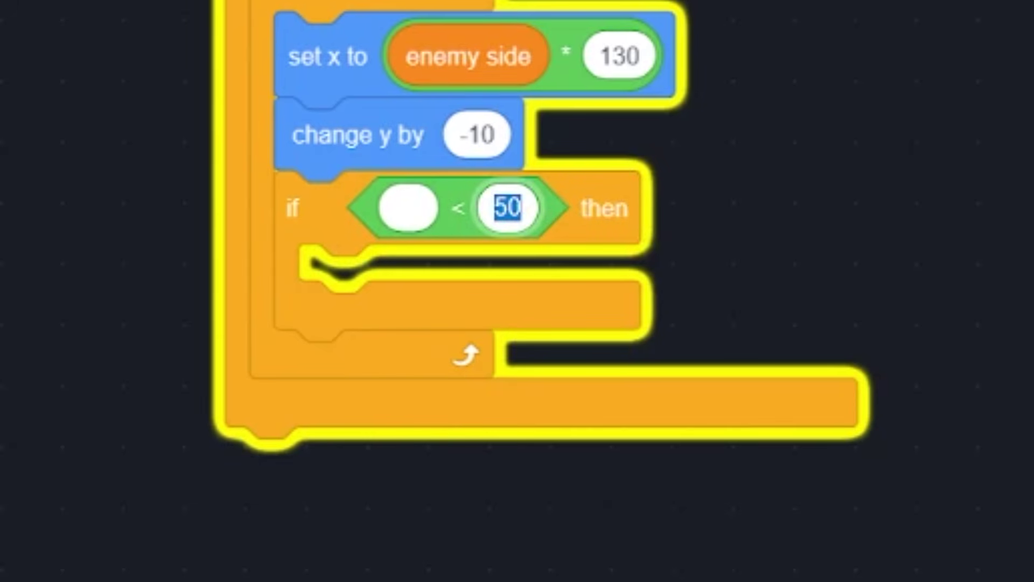
pyautogui.write('8')
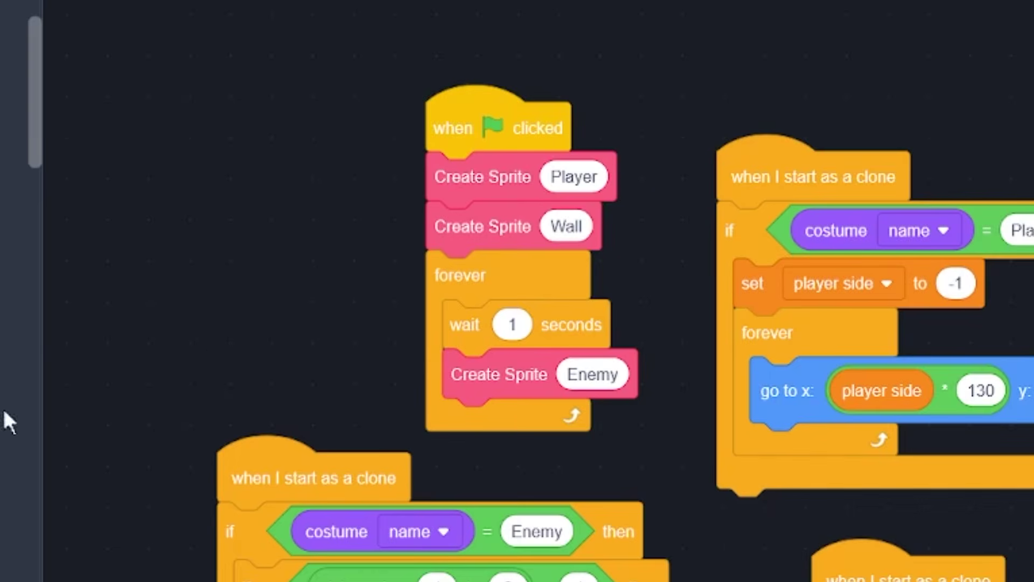
# Add a hide block at the start of the green flag script and playtest switching the player's side
pyautogui.moveTo(4, 418); pyautogui.dragTo(486, 182)
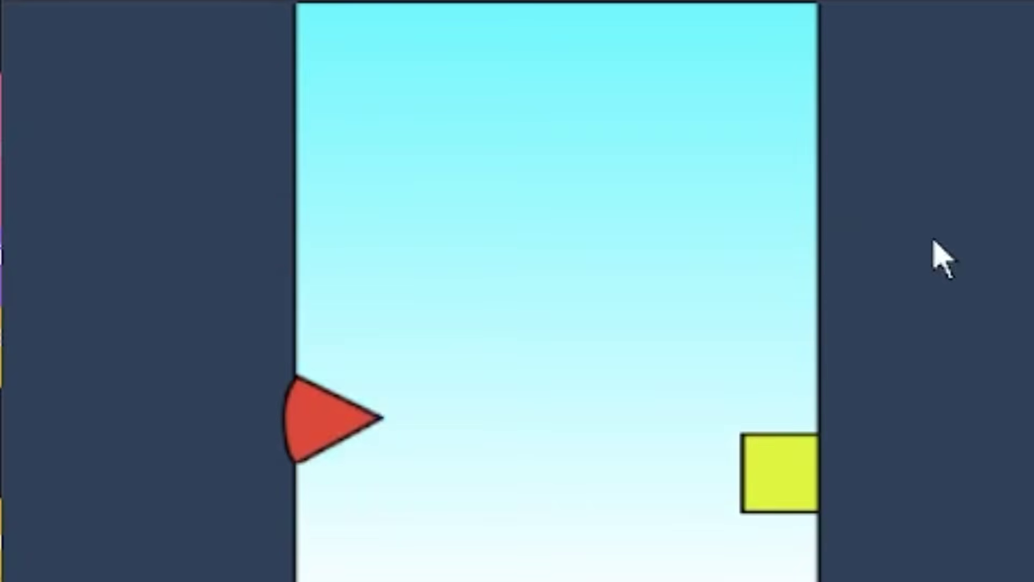
pyautogui.press('space')
pyautogui.press('space')
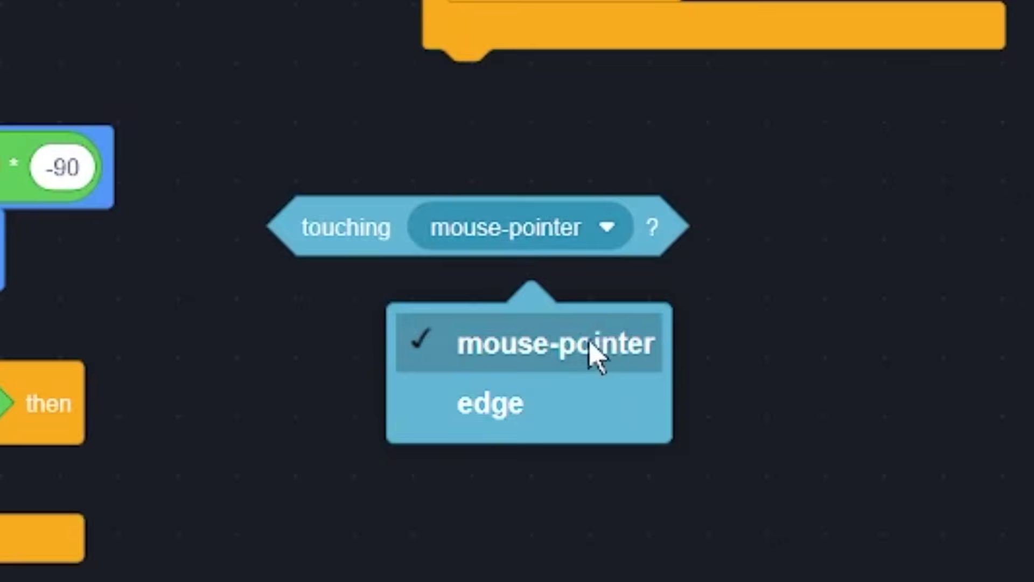
# Examine which targets the touching block offers for detecting a collision between clones
pyautogui.click(598, 356)
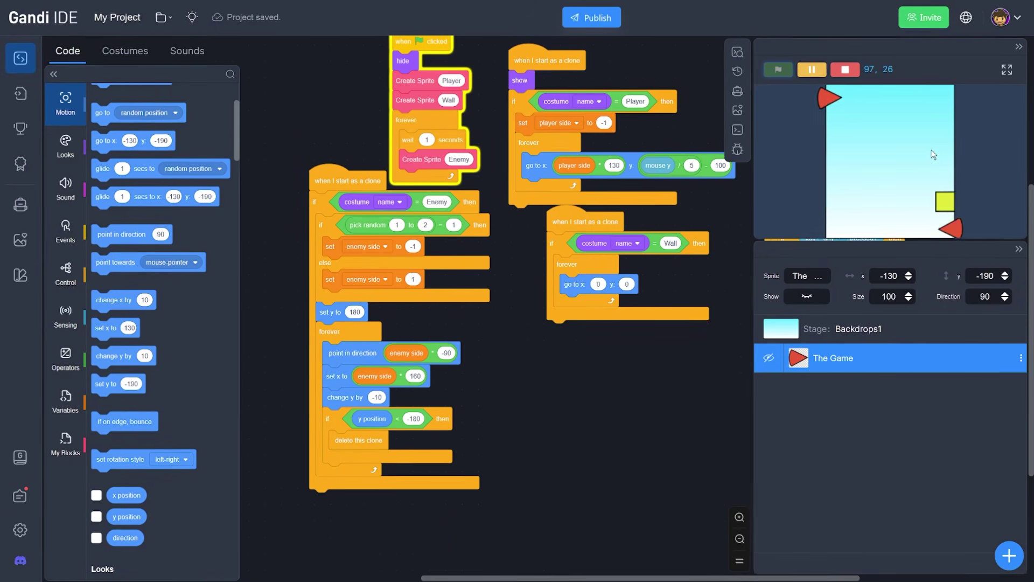
pyautogui.click(56, 228)
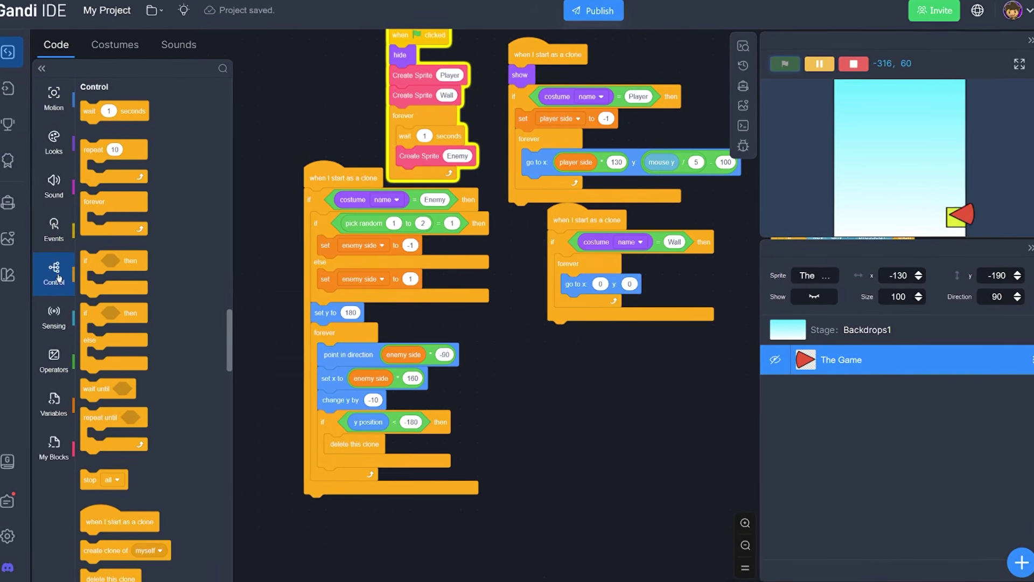
pyautogui.click(57, 186)
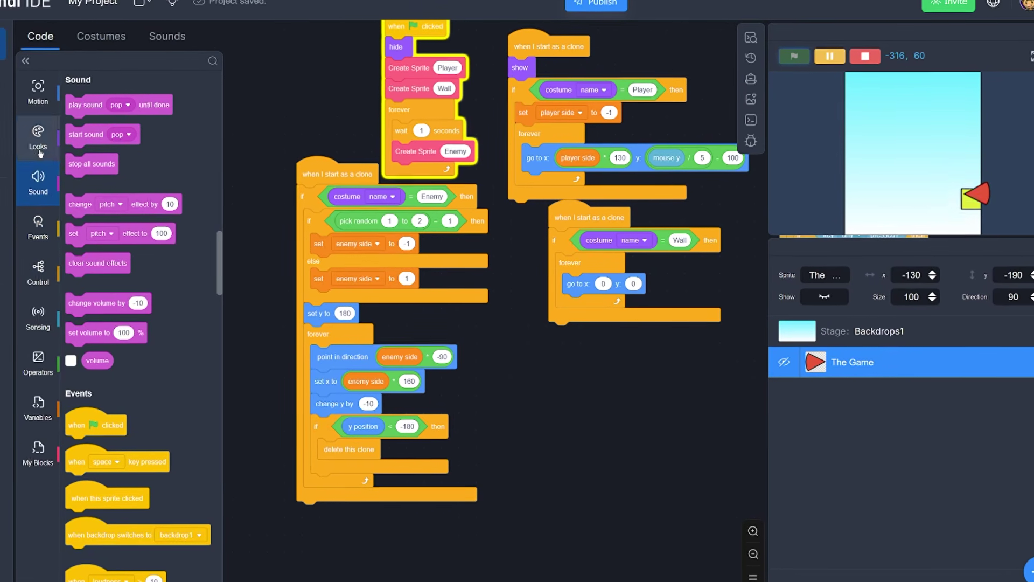
pyautogui.click(39, 152)
pyautogui.click(29, 269)
pyautogui.click(29, 318)
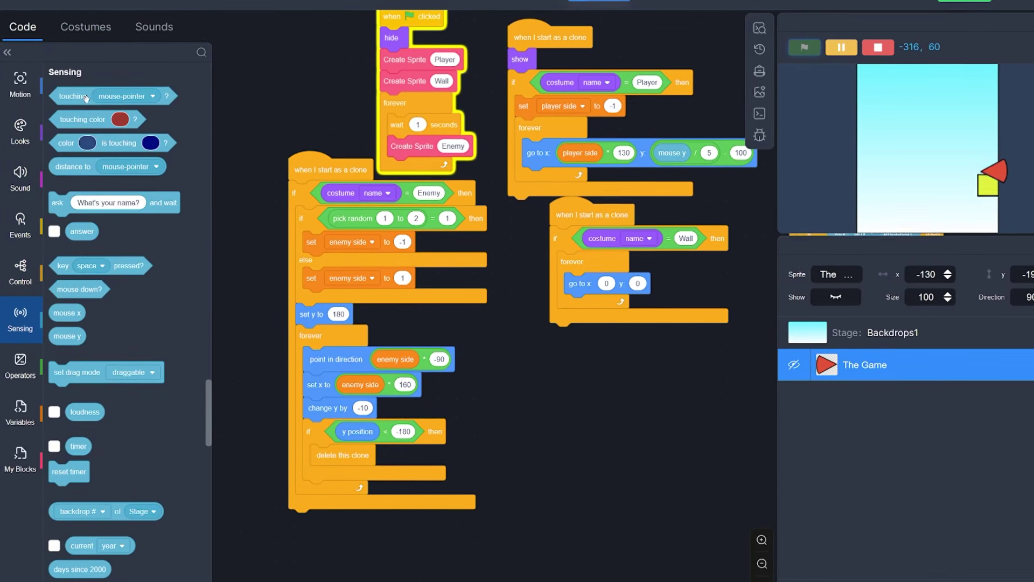
pyautogui.click(585, 380)
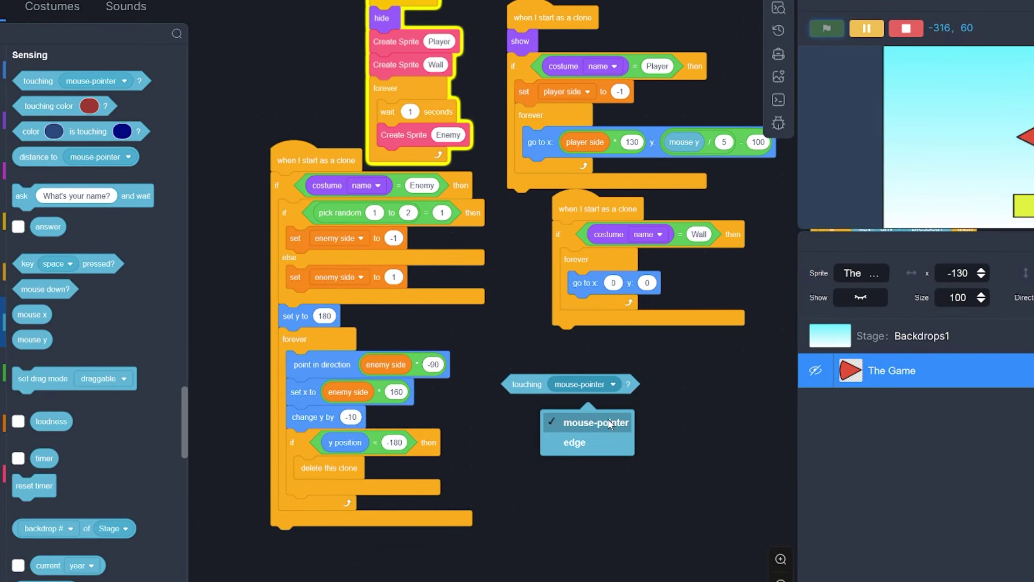
pyautogui.click(783, 403)
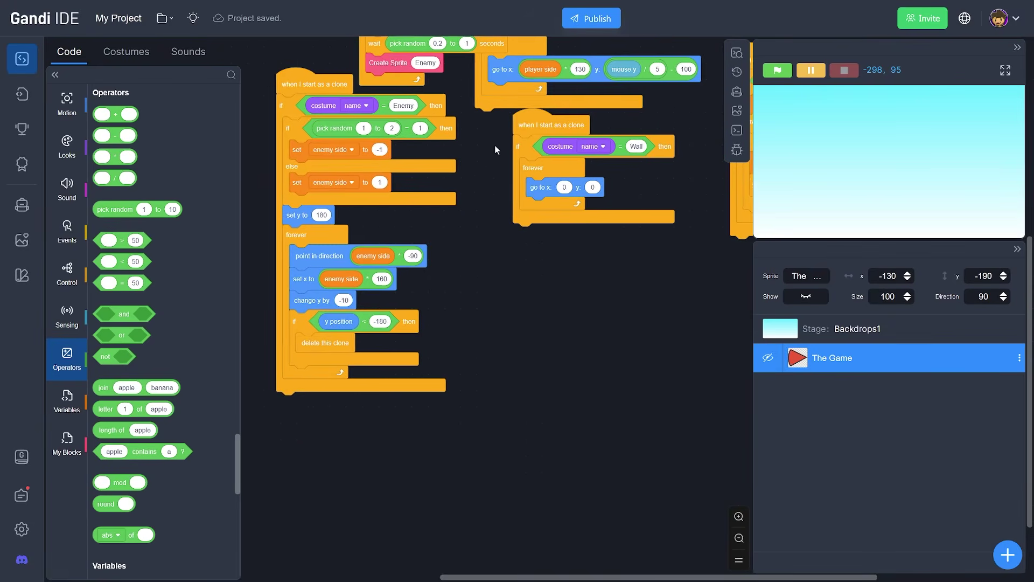
# Create a variable named player y for all sprites and set it to y position in the Player loop
pyautogui.moveTo(495, 144); pyautogui.dragTo(502, 64)
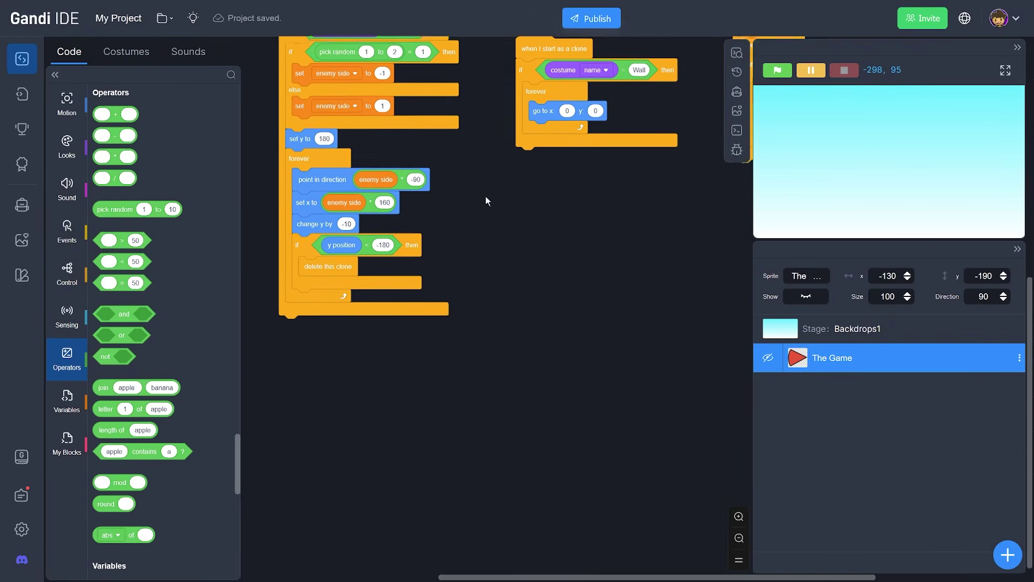
pyautogui.click(67, 401)
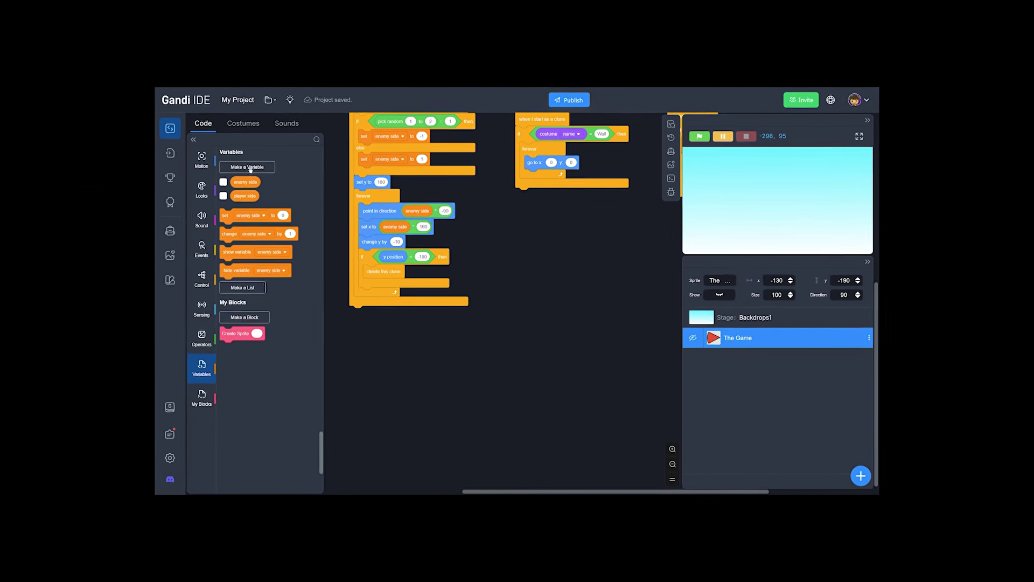
pyautogui.click(250, 167)
pyautogui.write('player y')
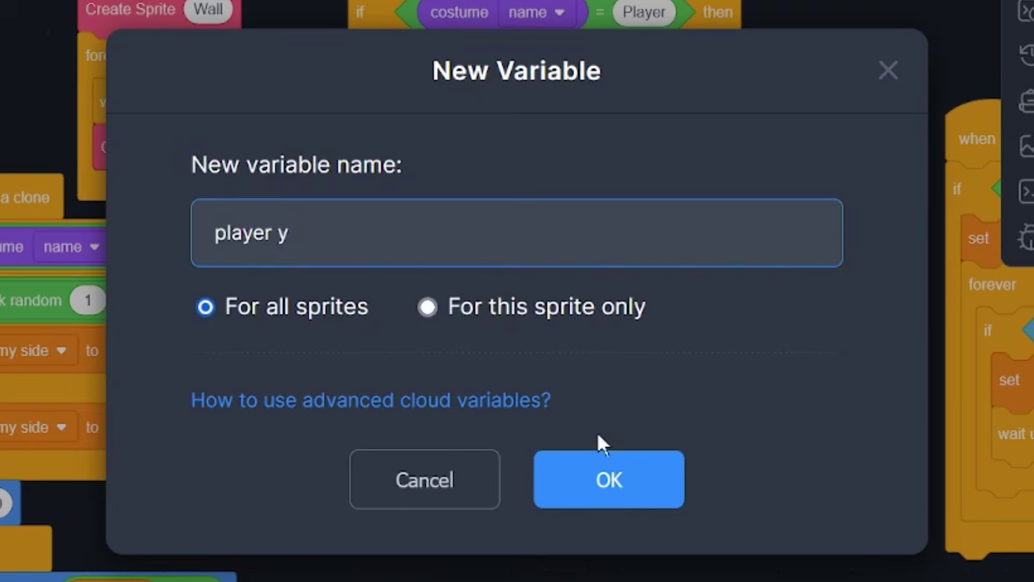
pyautogui.click(544, 263)
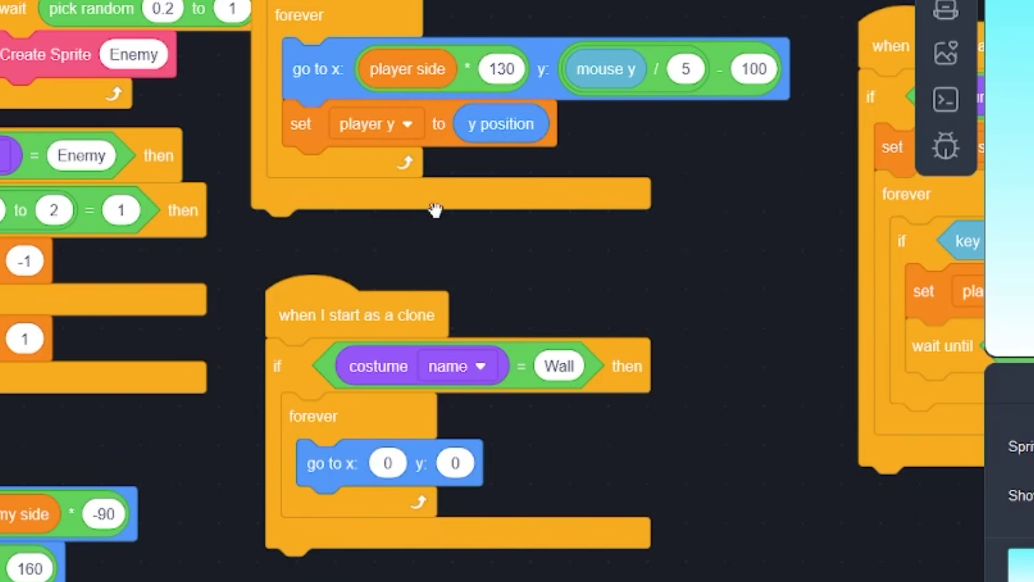
# Add an if block to the Enemy loop that stops all when y position + 20 < player y and enemy side = player side
pyautogui.hscroll(-3, 473, 210)
pyautogui.scroll(-3, 473, 210)
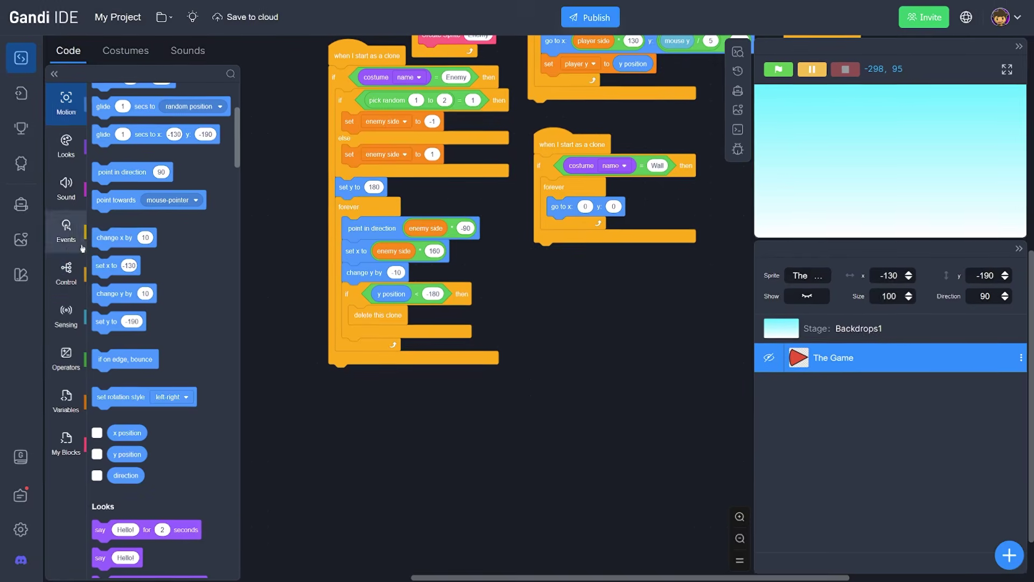
pyautogui.click(66, 271)
pyautogui.moveTo(97, 260); pyautogui.dragTo(378, 350)
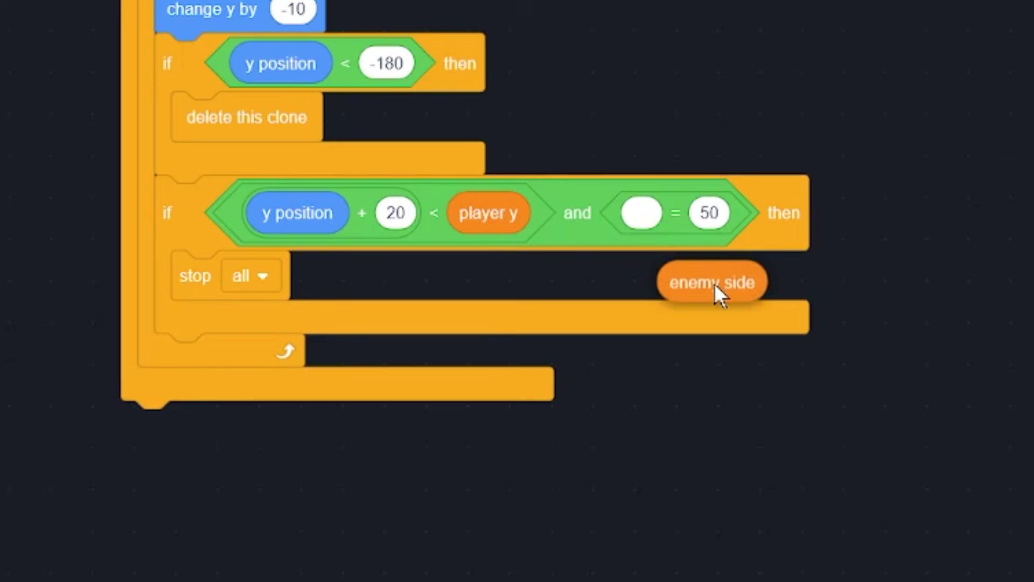
pyautogui.moveTo(718, 295); pyautogui.dragTo(648, 222)
pyautogui.moveTo(880, 214); pyautogui.dragTo(856, 215)
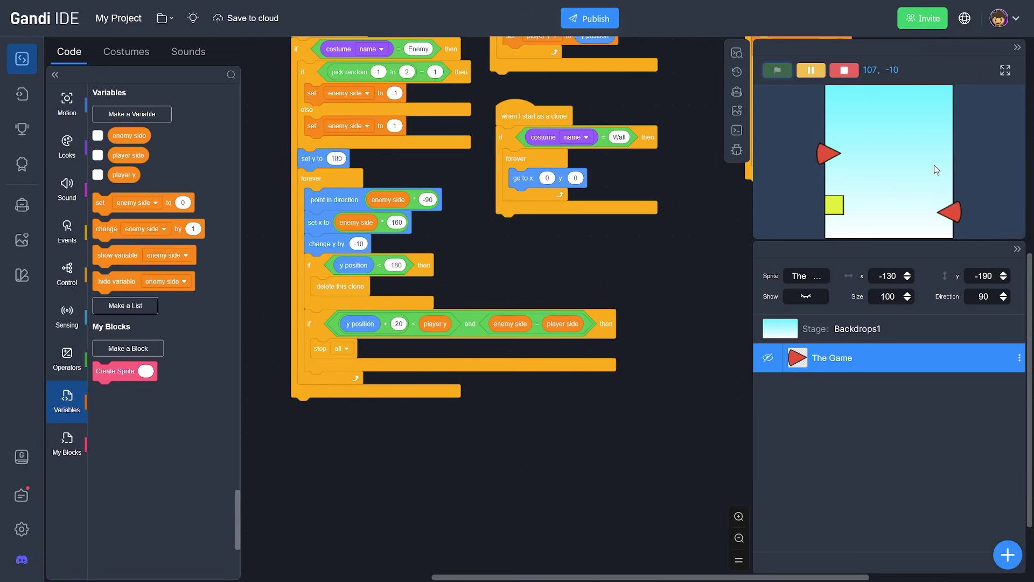
# Replace the Enemy collision check's and condition with nested ifs for enemy side = player side and y position + -20 < player y
pyautogui.click(786, 73)
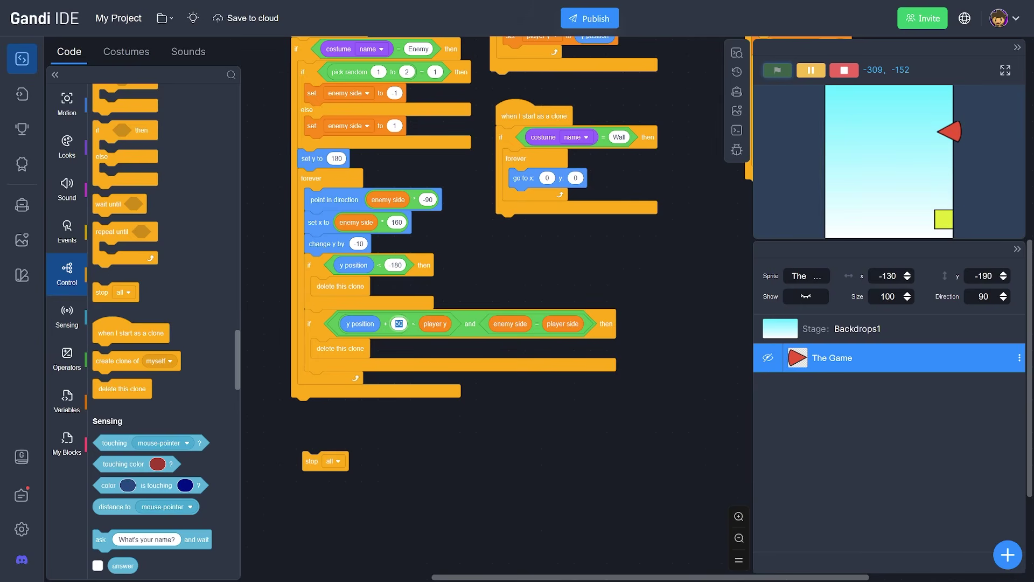
pyautogui.scroll(-5, 140, 269)
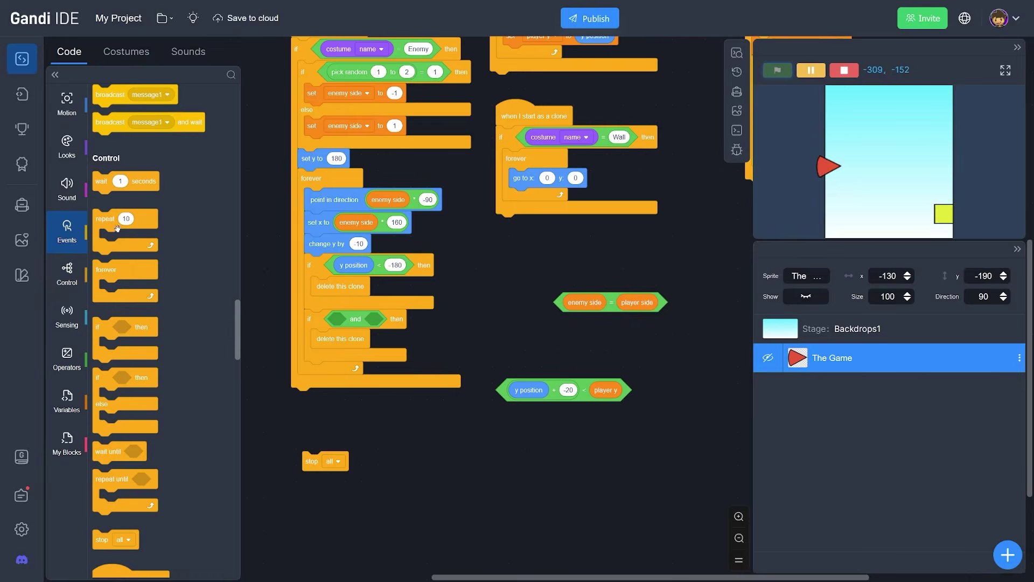
pyautogui.moveTo(100, 331); pyautogui.dragTo(313, 325)
pyautogui.moveTo(633, 297); pyautogui.dragTo(381, 294)
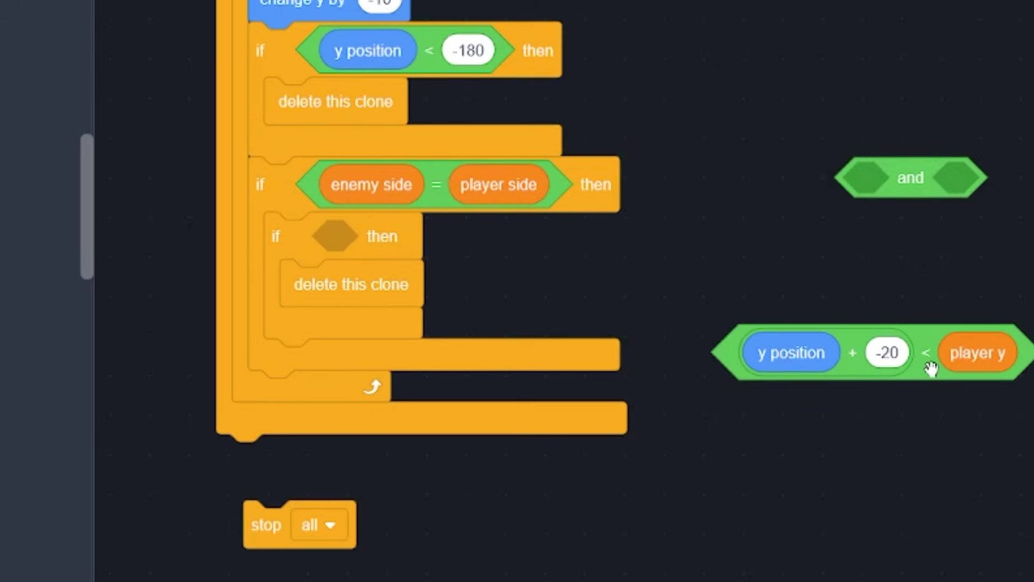
pyautogui.moveTo(931, 368); pyautogui.dragTo(525, 260)
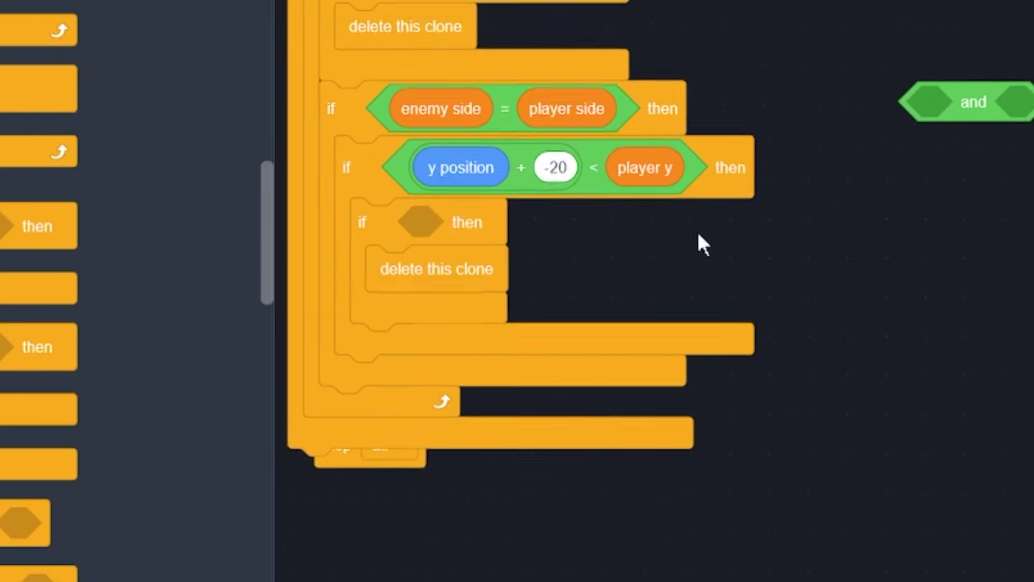
# Set the innermost collision if around delete this clone to y position + 20 > player y
pyautogui.scroll(-2, 647, 269)
pyautogui.scroll(-5, 134, 291)
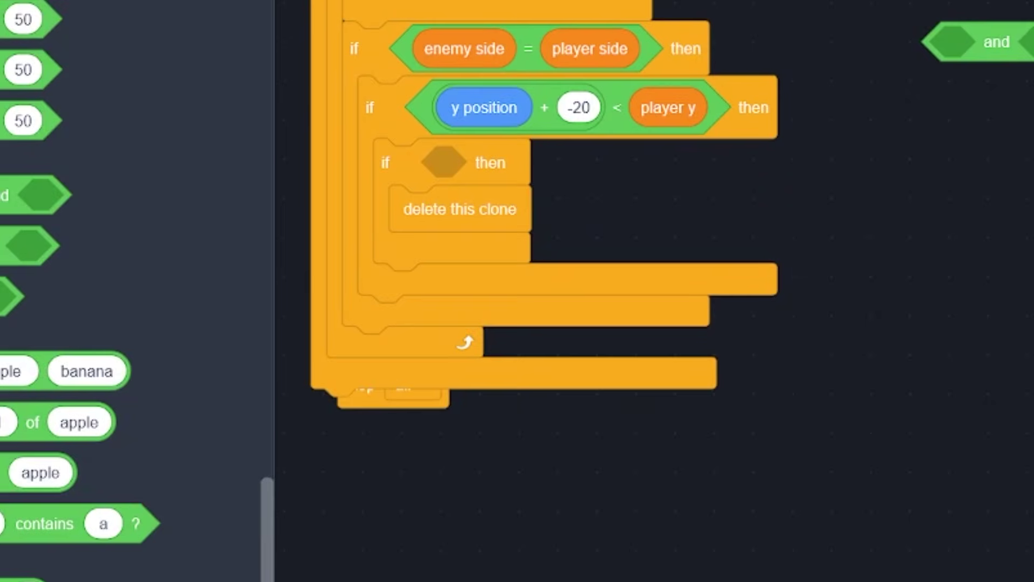
pyautogui.scroll(-10, 134, 291)
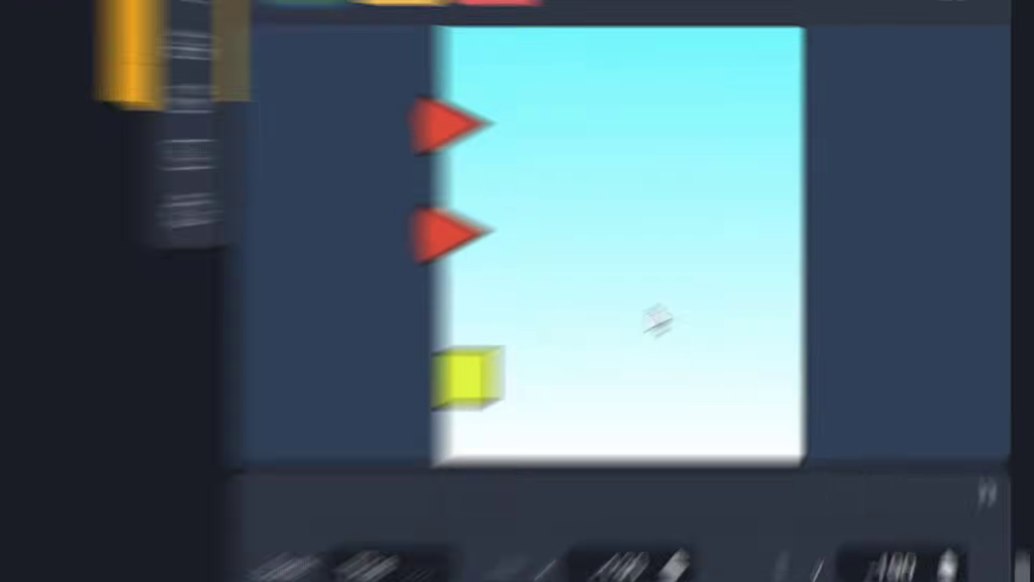
# Playtest the collision detection by repeatedly switching the player's side as enemies fall
pyautogui.click(516, 373)
pyautogui.click(516, 373)
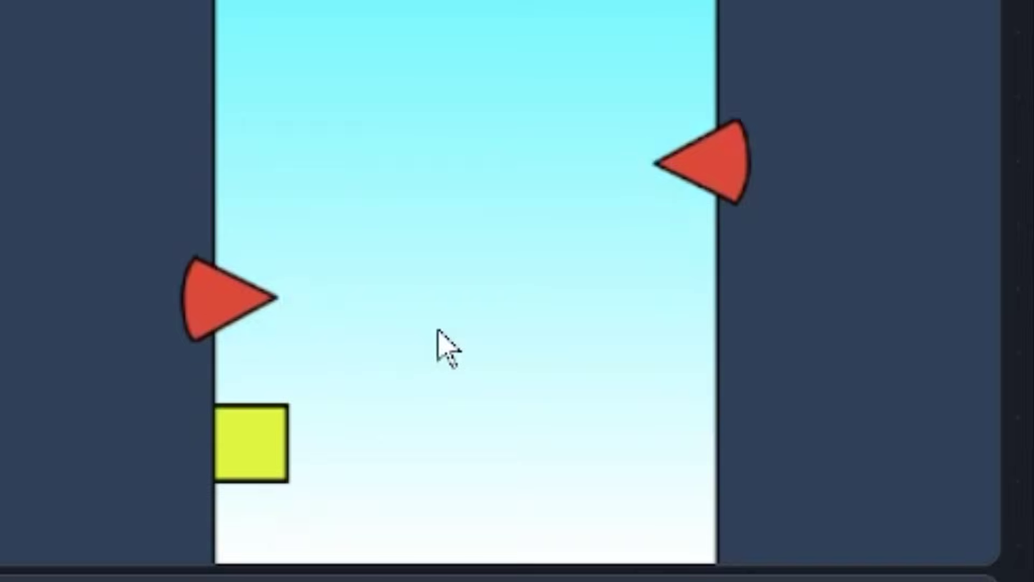
pyautogui.click(780, 210)
pyautogui.click(780, 210)
pyautogui.click(779, 210)
pyautogui.click(881, 178)
pyautogui.click(881, 179)
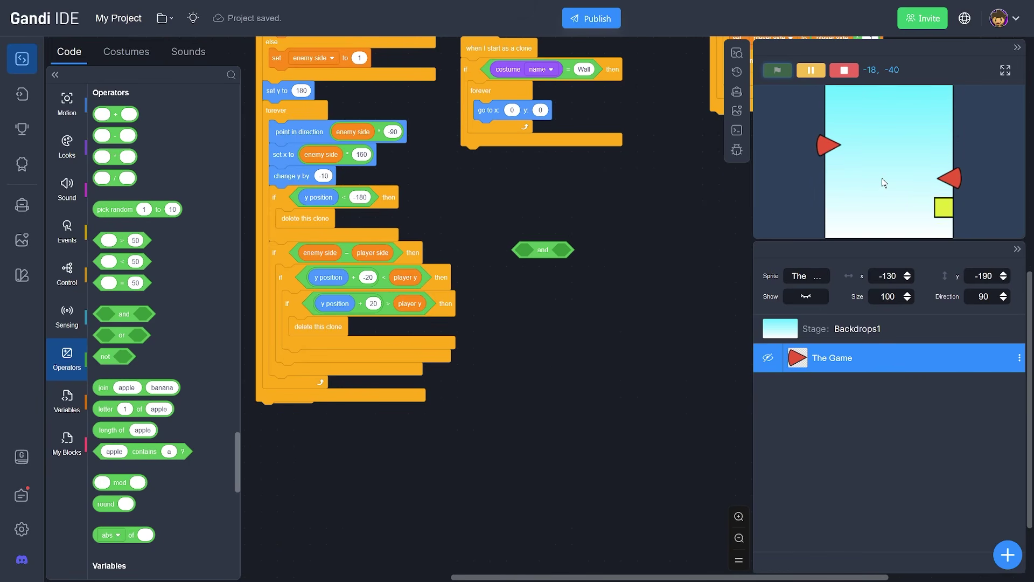
pyautogui.click(882, 178)
pyautogui.click(881, 179)
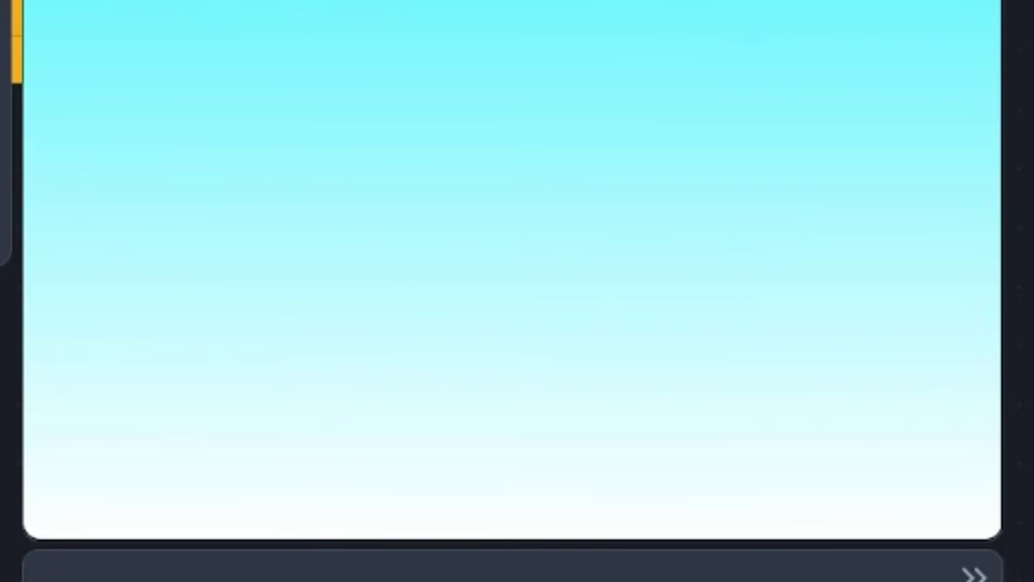
# Add a costume named Game Over and draw a rectangle larger than the stage on it
pyautogui.click(89, 505)
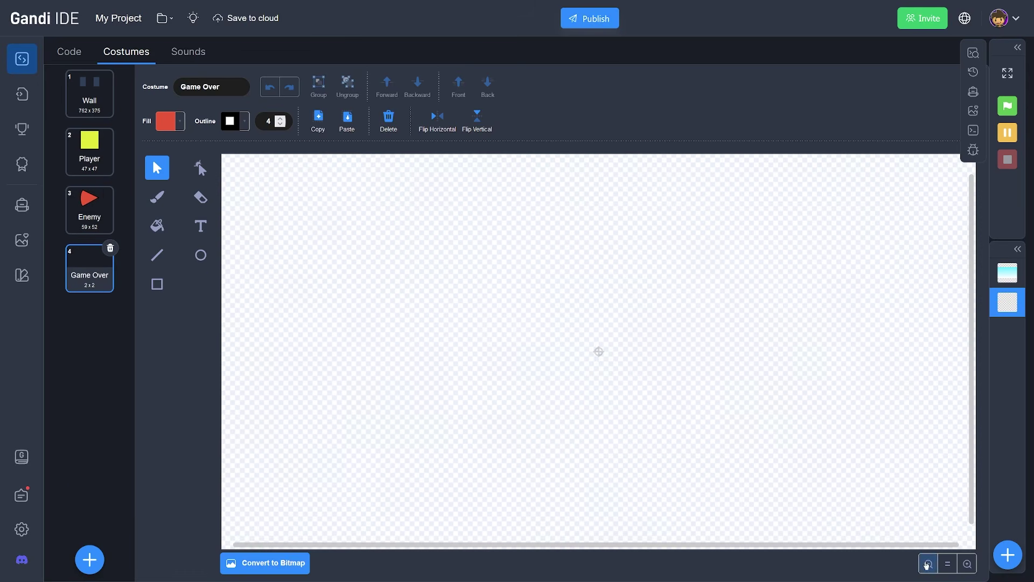
pyautogui.click(928, 563)
pyautogui.click(156, 284)
pyautogui.moveTo(400, 237); pyautogui.dragTo(797, 465)
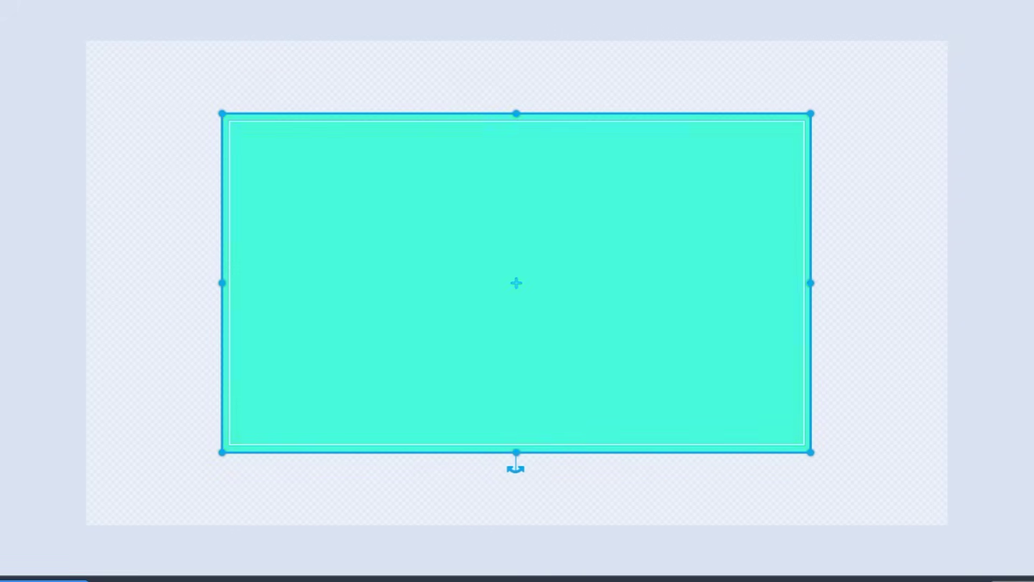
# Fill the Game Over rectangle with pink and add the text You Died in its centre
pyautogui.moveTo(156, 187); pyautogui.dragTo(186, 188)
pyautogui.click(134, 463)
pyautogui.click(188, 223)
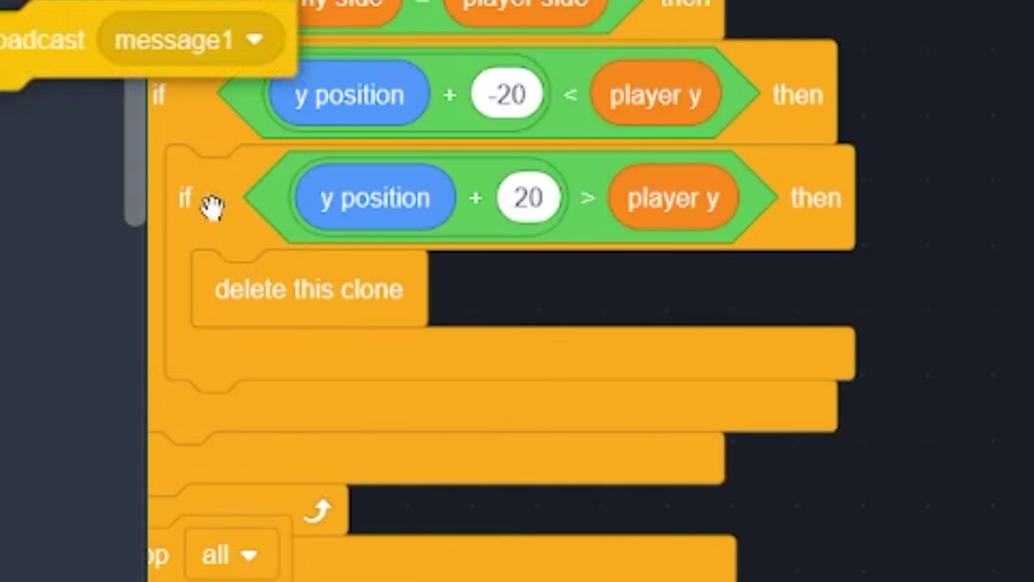
# Add a broadcast block with a new message Game Over above delete this clone in the Enemy's innermost collision if
pyautogui.moveTo(127, 36); pyautogui.dragTo(373, 312)
pyautogui.click(426, 289)
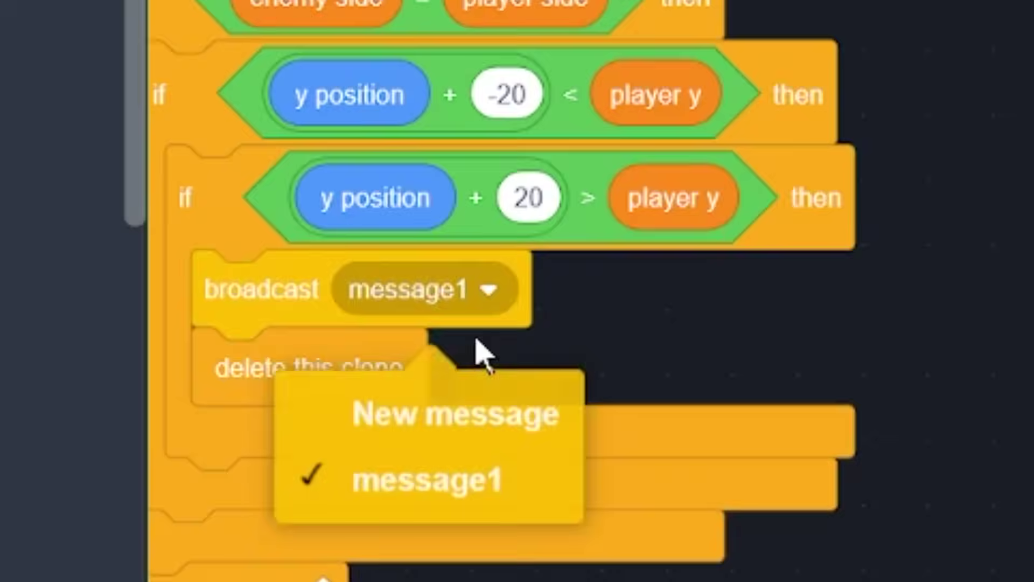
pyautogui.click(456, 414)
pyautogui.write('Game Over')
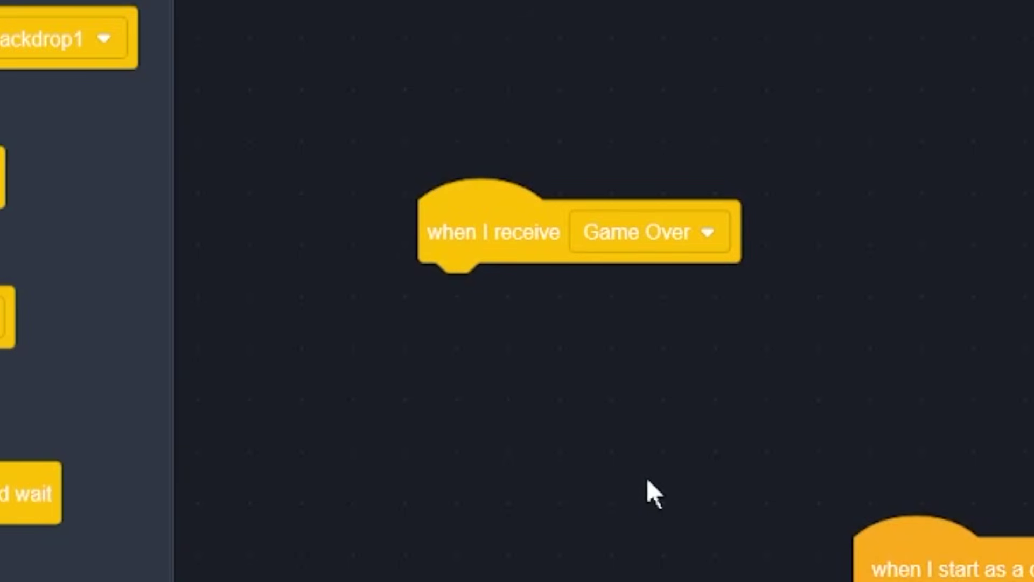
# Build a when I receive Game Over script that repeats delete this clone 1 time and runs Create Sprite Game Over
pyautogui.scroll(-4, 86, 291)
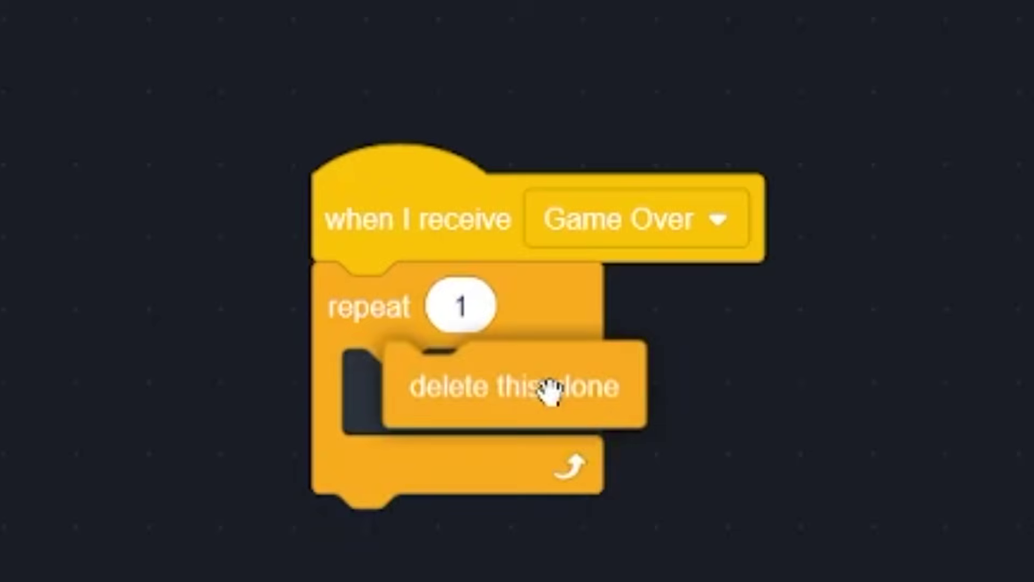
pyautogui.moveTo(548, 393); pyautogui.dragTo(508, 399)
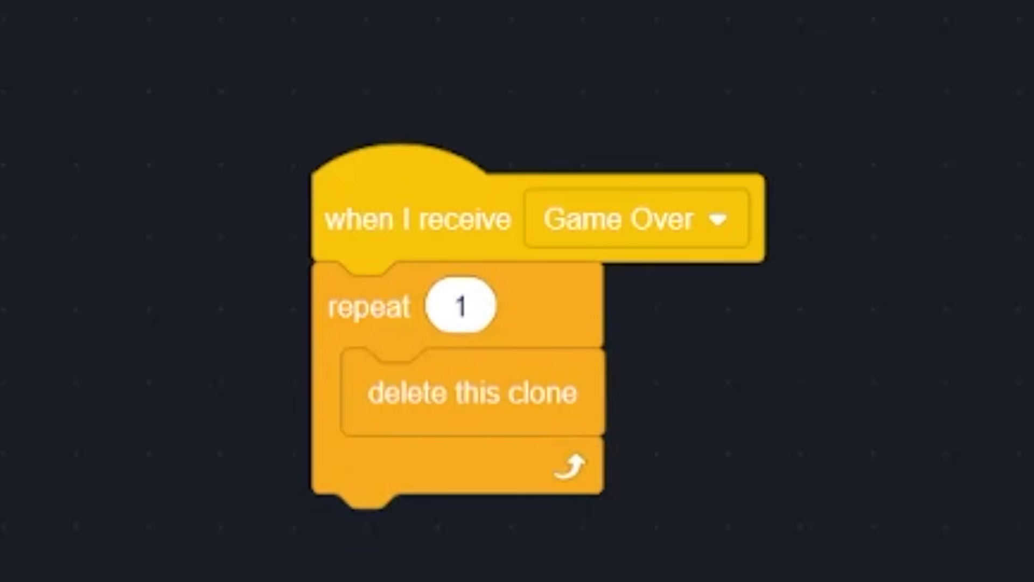
pyautogui.moveTo(27, 420); pyautogui.dragTo(504, 434)
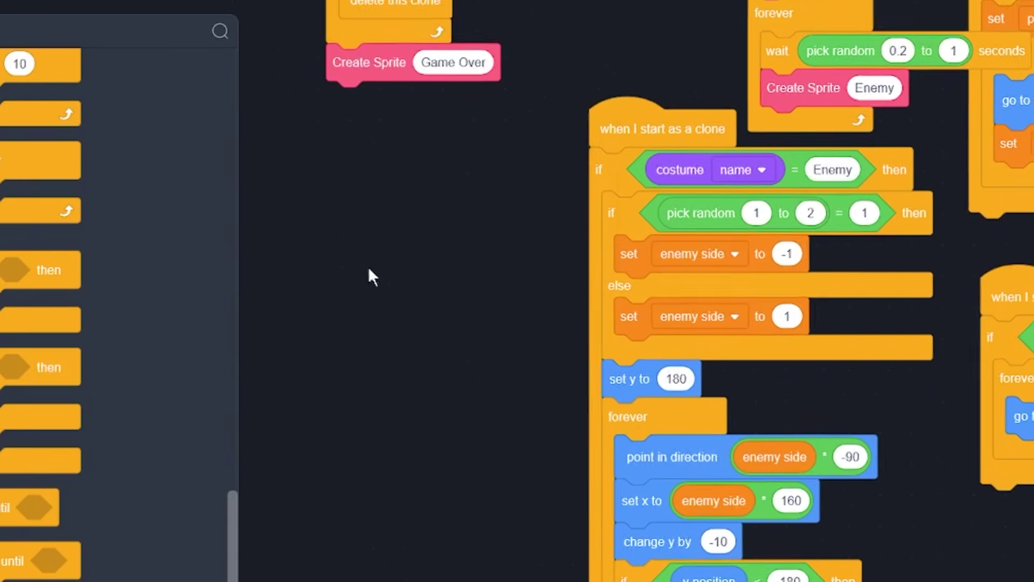
# Duplicate the Wall clone script, set its costume name condition to Game Over and add go to front layer to its loop
pyautogui.moveTo(439, 233); pyautogui.dragTo(113, 152)
pyautogui.click(312, 190)
pyautogui.write('Game Over')
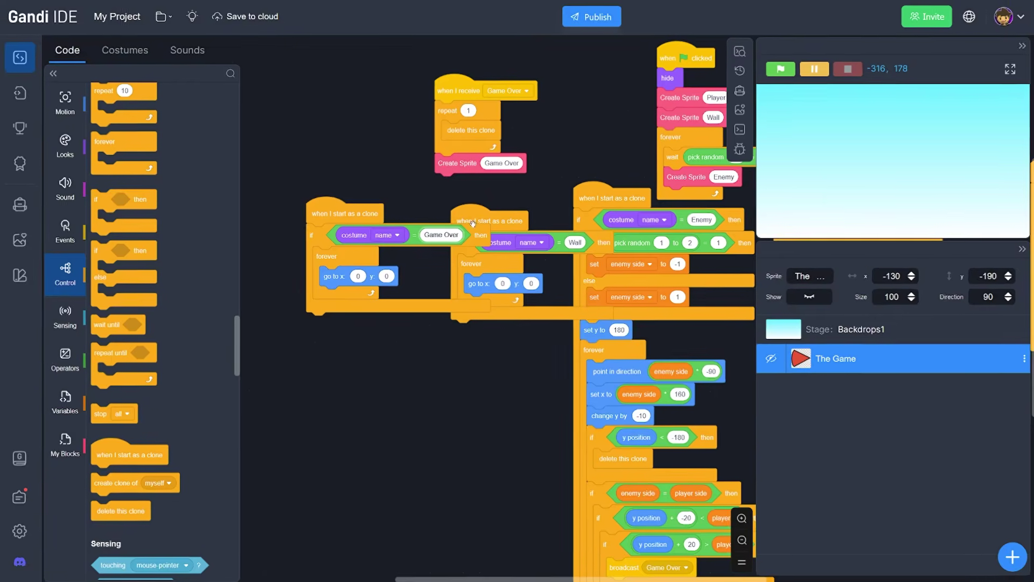
pyautogui.click(9, 121)
pyautogui.scroll(-5, 107, 323)
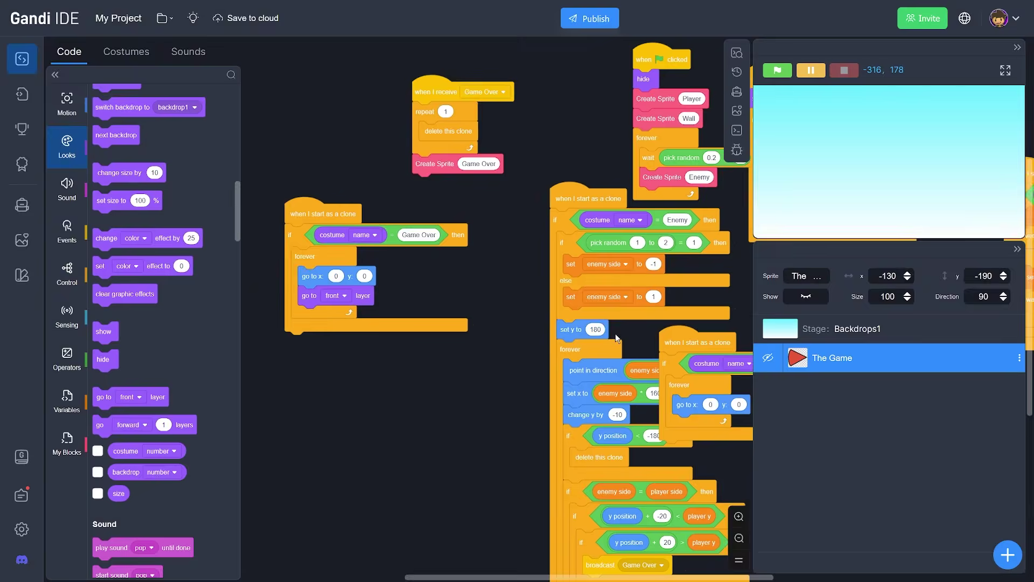
# Insert a stop other scripts in sprite block above the repeat in the Game Over receiver script and playtest the game
pyautogui.scroll(3, 432, 246)
pyautogui.hscroll(3, 431, 246)
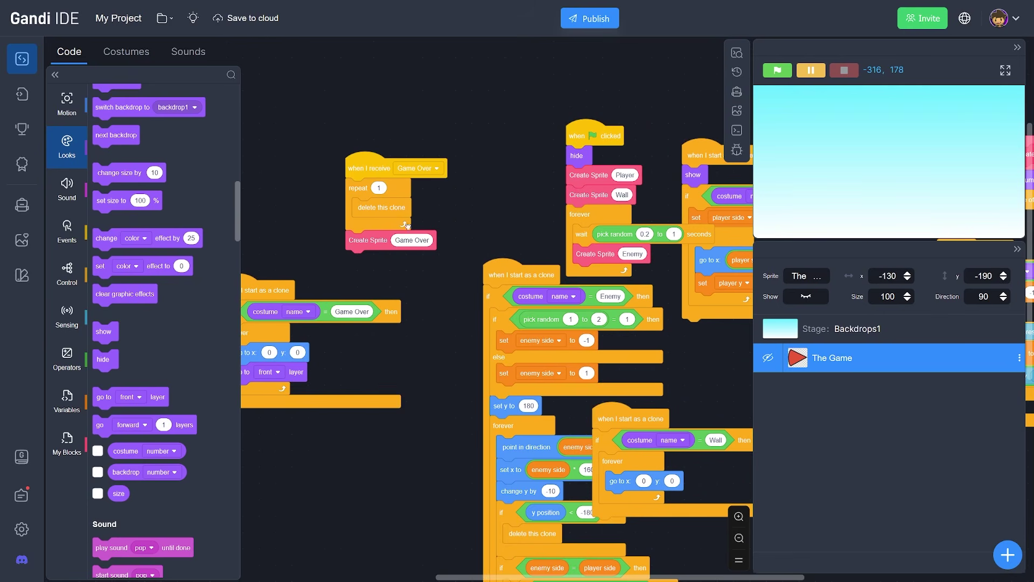
pyautogui.scroll(1, 363, 210)
pyautogui.hscroll(-1, 364, 210)
pyautogui.scroll(-10, 130, 270)
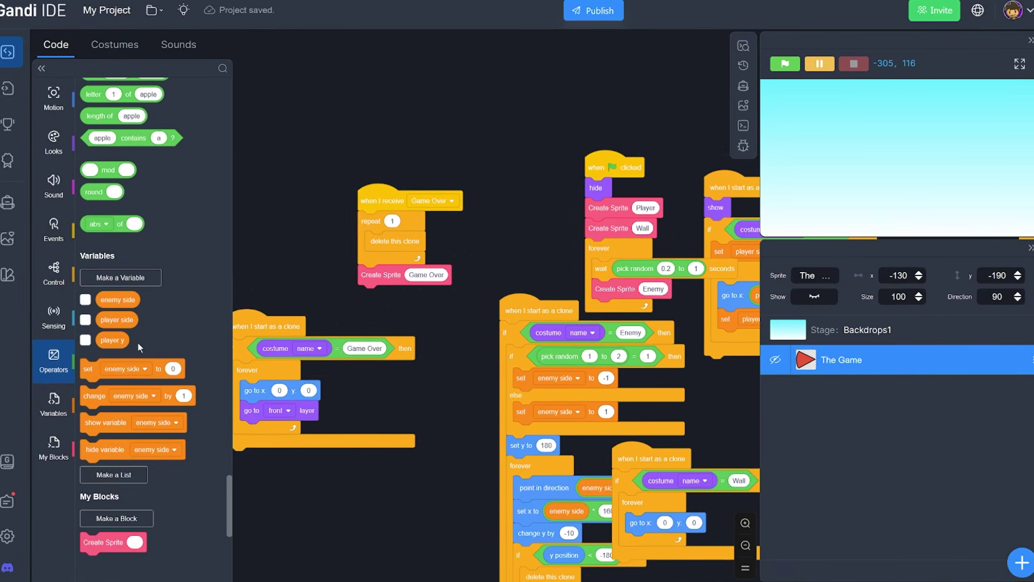
pyautogui.scroll(8, 129, 270)
pyautogui.scroll(-8, 111, 270)
pyautogui.scroll(6, 81, 280)
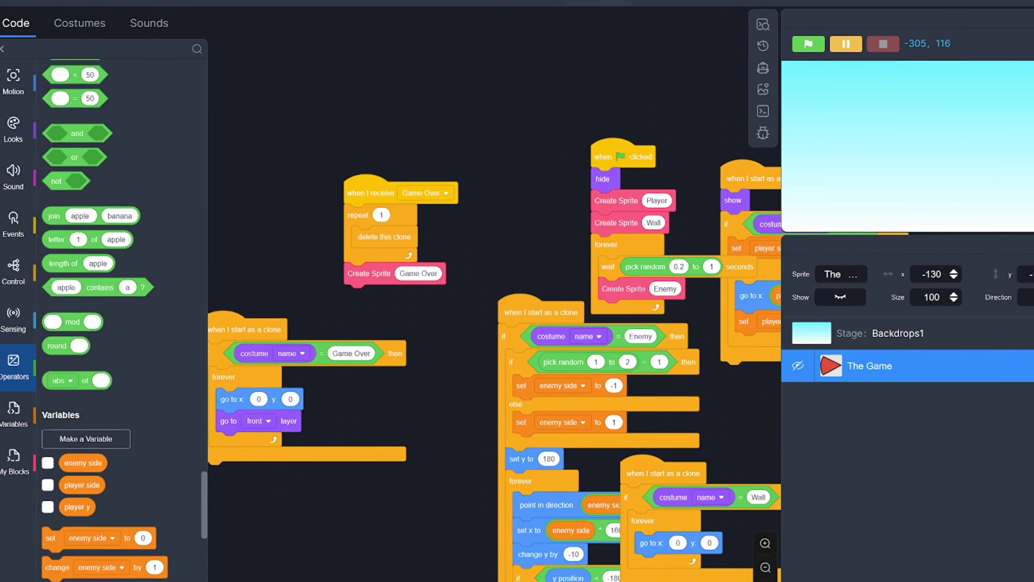
pyautogui.scroll(12, 73, 318)
pyautogui.scroll(-6, 78, 341)
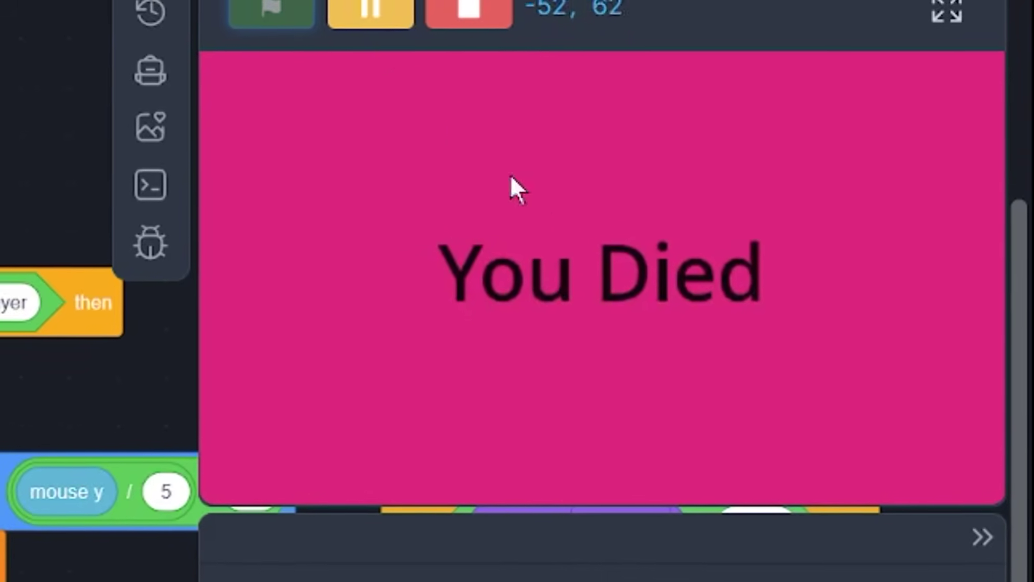
pyautogui.click(221, 8)
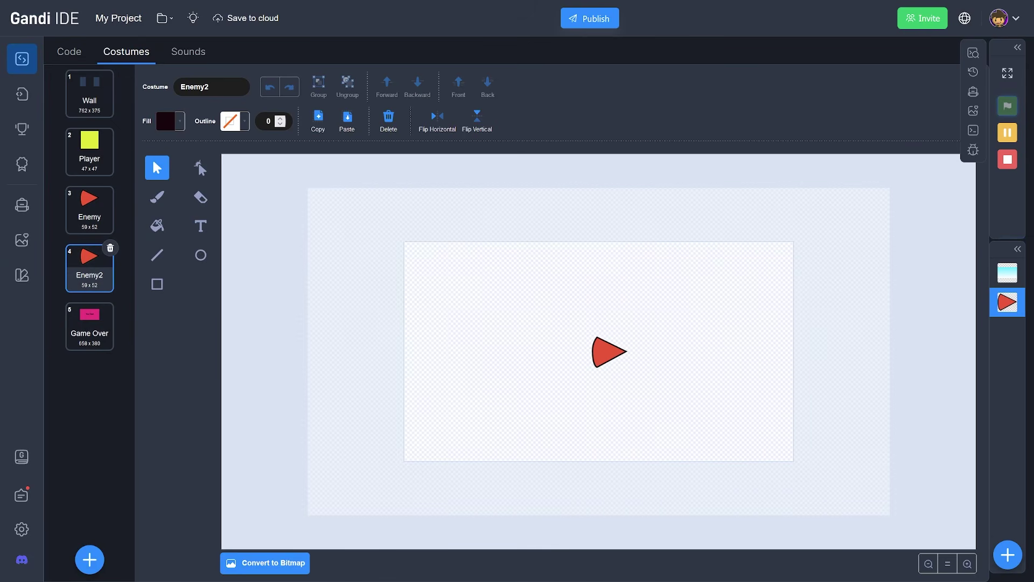
# Rename the duplicated Enemy costume as Coins and replace its drawing with a yellow, black-outlined coin bearing a dollar sign
pyautogui.write('stu')
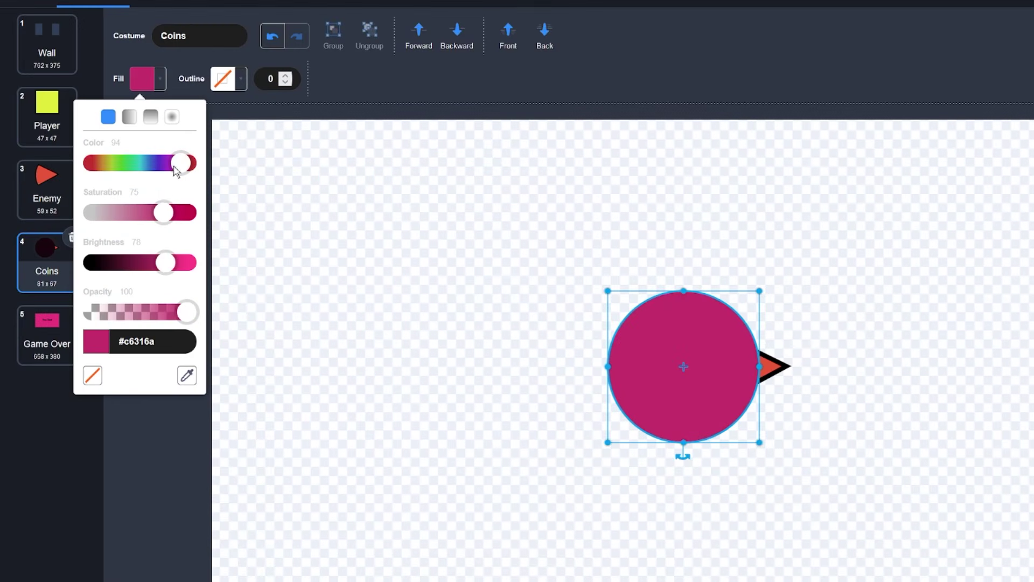
pyautogui.moveTo(180, 163); pyautogui.dragTo(107, 168)
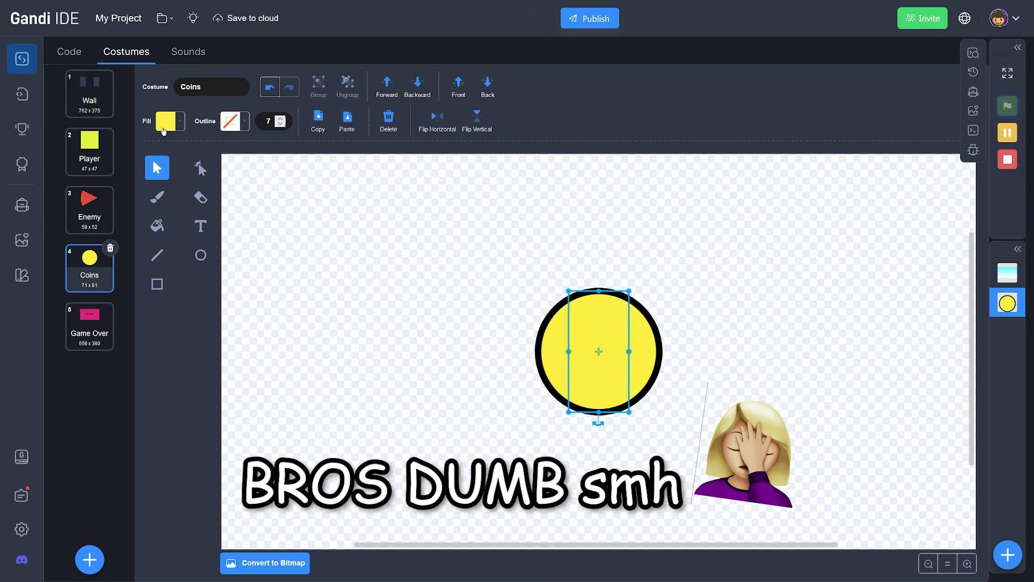
pyautogui.click(224, 148)
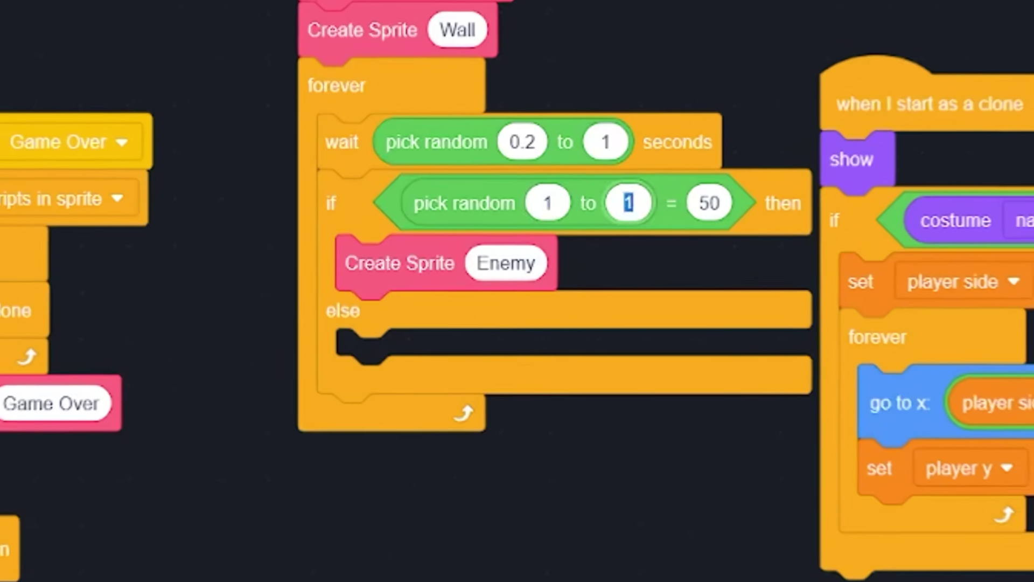
# Make the spawn loop create Coin when pick random 1 to 10 = 1, and Enemy otherwise
pyautogui.write('10')
pyautogui.press('Tab')
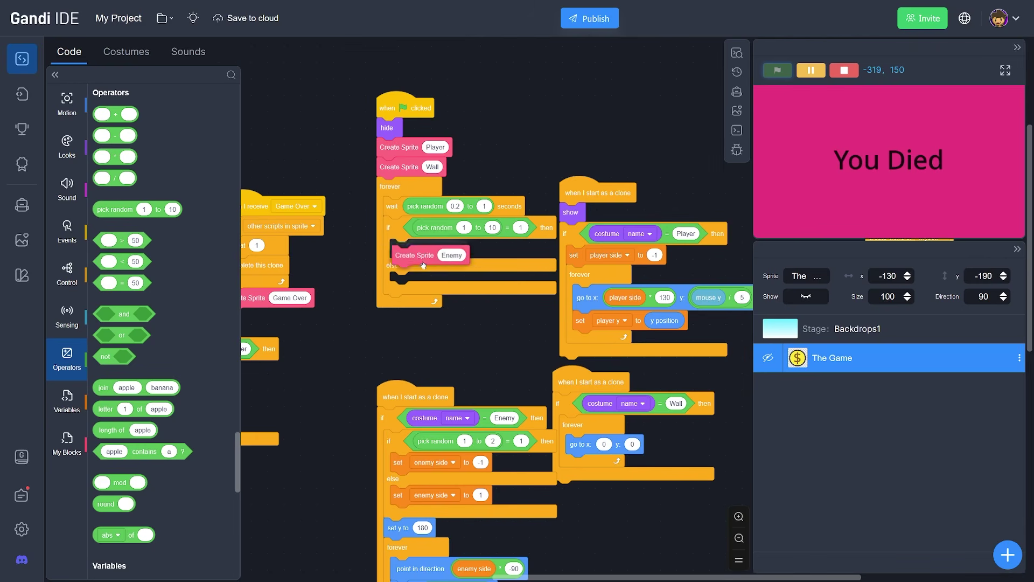
pyautogui.scroll(-5, 510, 371)
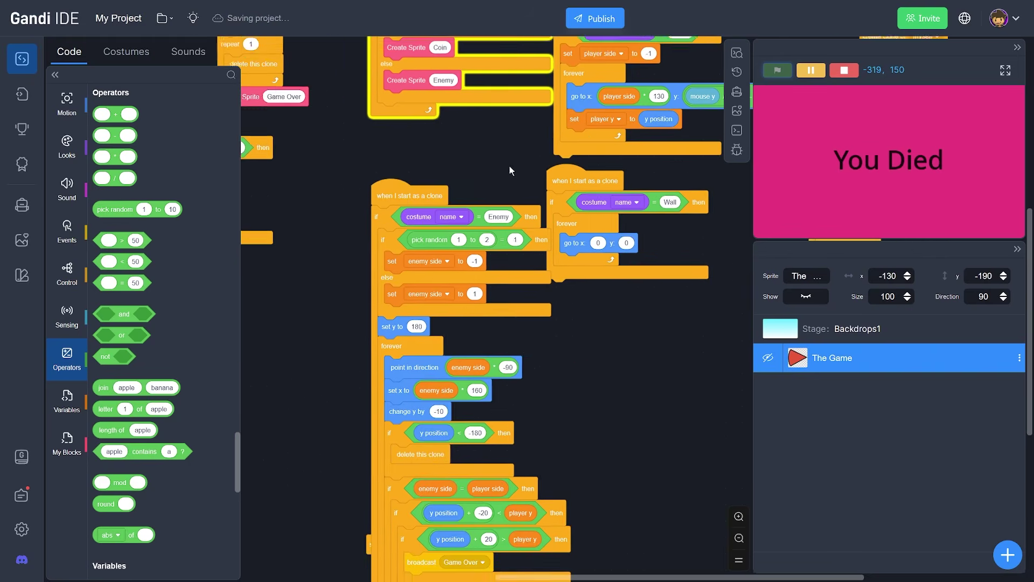
# Duplicate the Enemy clone script and set the copy's costume name condition to Coin
pyautogui.hscroll(-2, 541, 271)
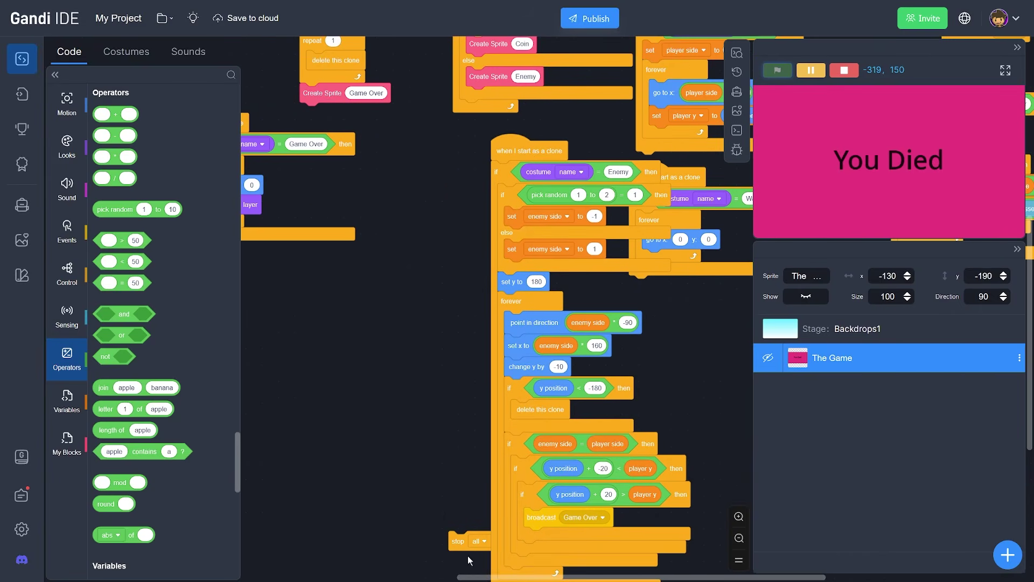
pyautogui.scroll(1, 411, 412)
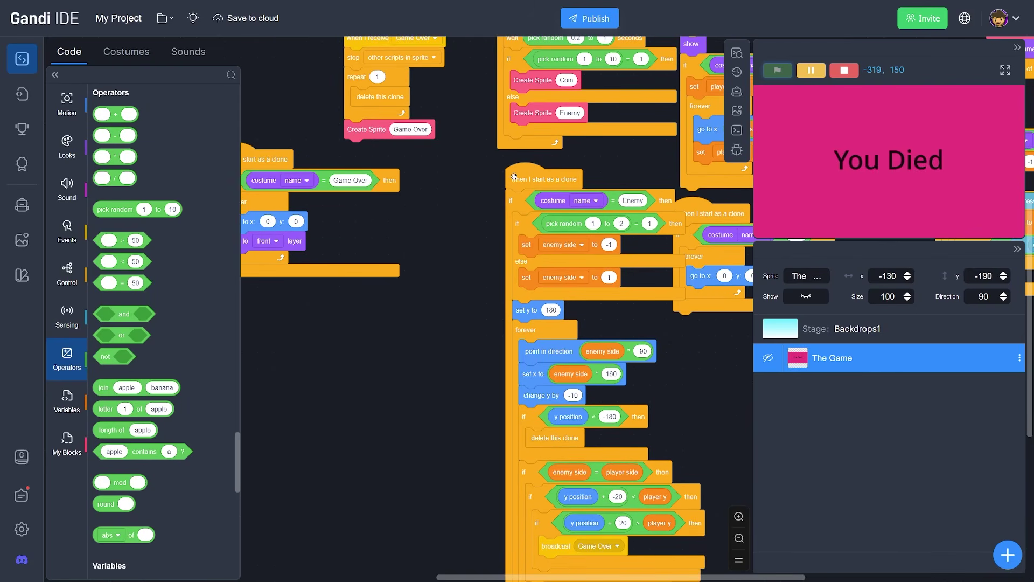
pyautogui.rightClick(514, 177)
pyautogui.click(520, 189)
pyautogui.click(463, 366)
pyautogui.scroll(-3, 417, 264)
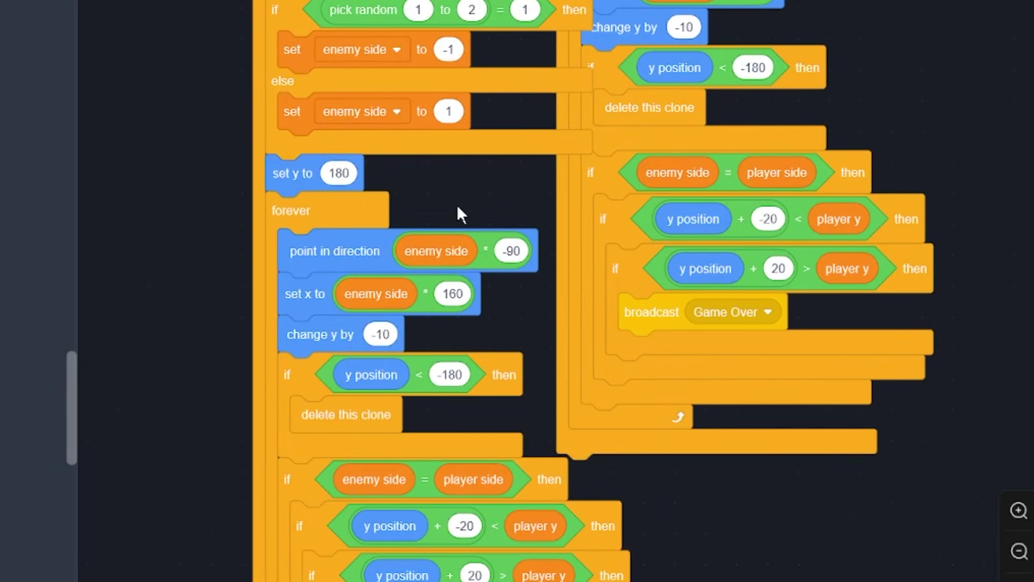
pyautogui.moveTo(456, 207); pyautogui.dragTo(428, 6)
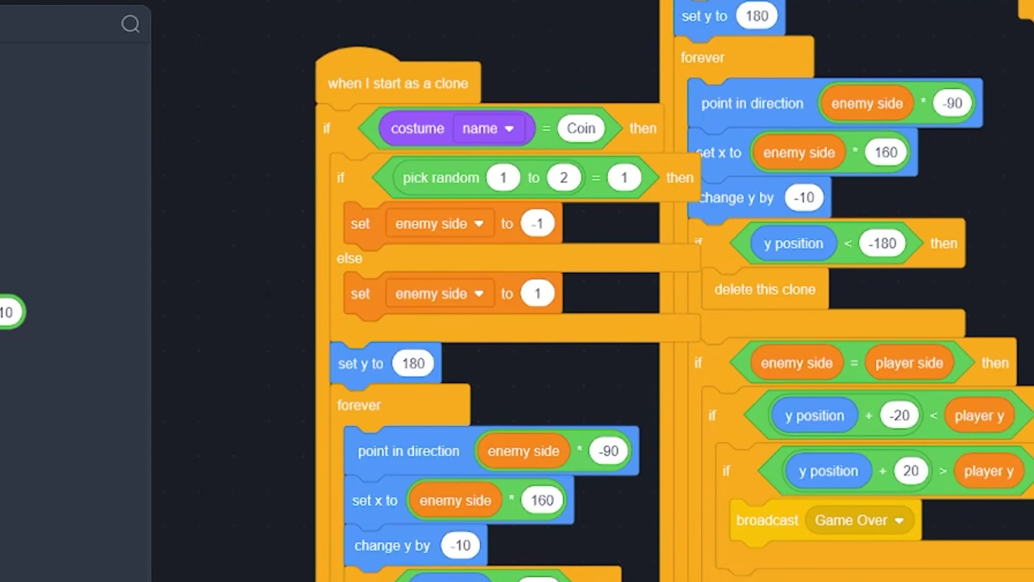
# Remove the point in direction and broadcast Game Over blocks from the Coin clone script
pyautogui.moveTo(574, 456); pyautogui.dragTo(70, 486)
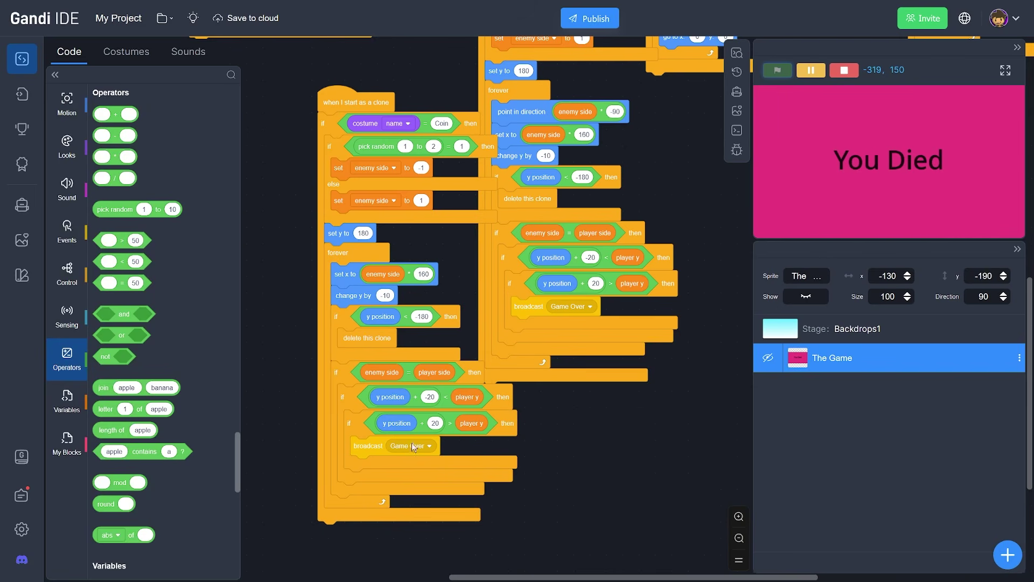
pyautogui.moveTo(396, 453); pyautogui.dragTo(73, 388)
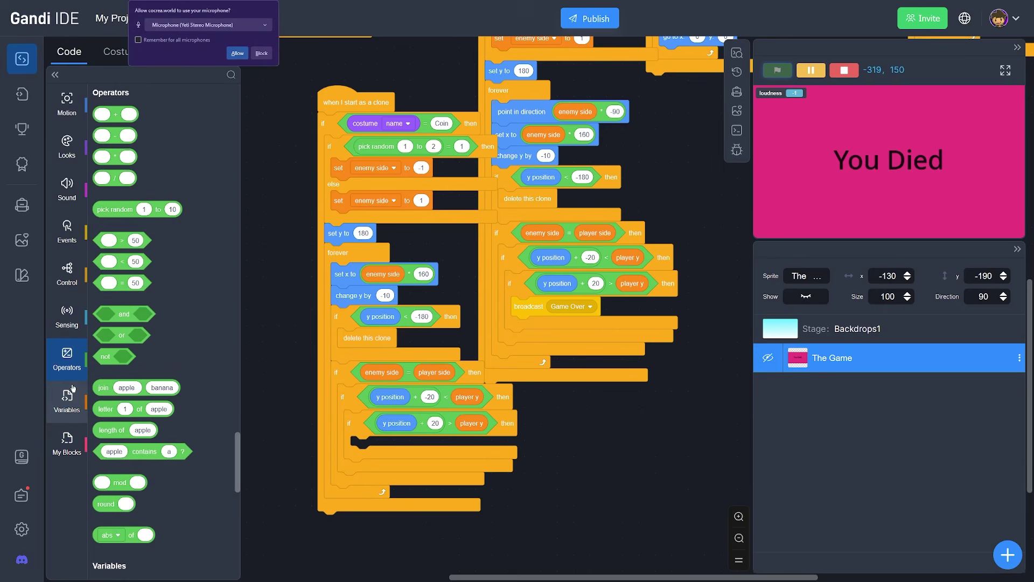
# Block the microphone request and create a variable named SCORE
pyautogui.click(257, 57)
pyautogui.click(67, 402)
pyautogui.click(132, 111)
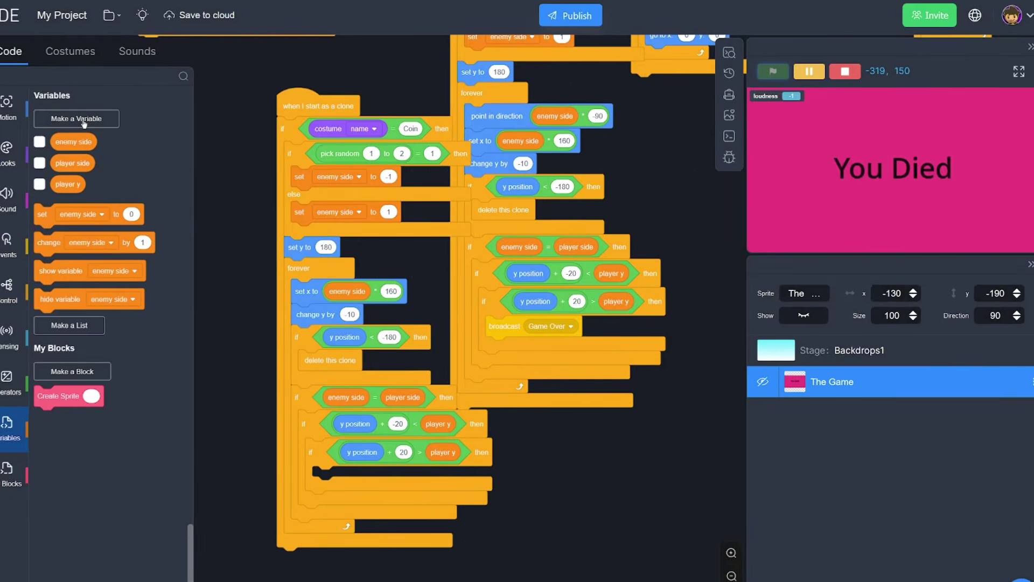
pyautogui.click(135, 115)
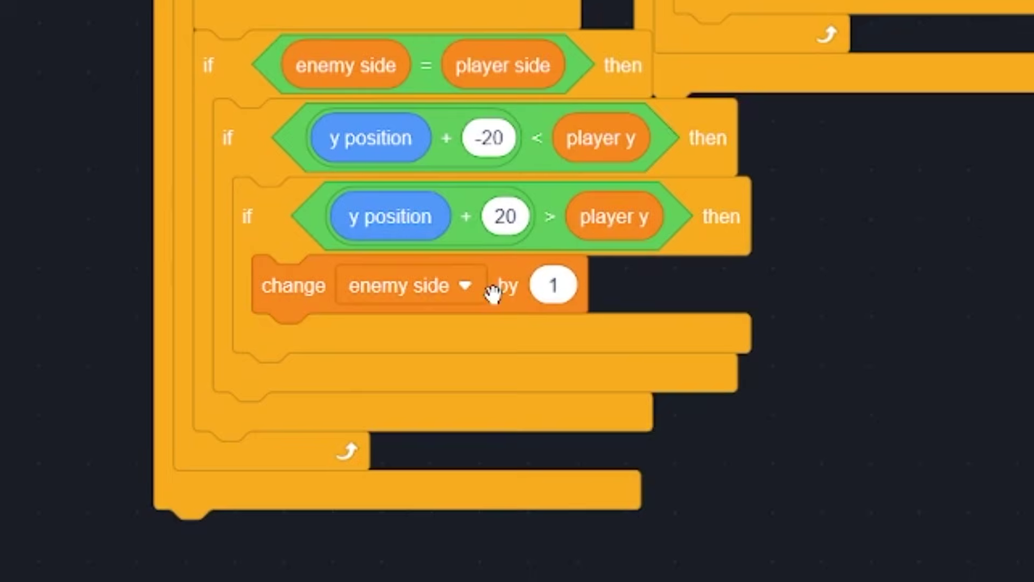
# In the Coin script's innermost condition, change SCORE by 10 and add a delete this clone block beneath it
pyautogui.click(485, 288)
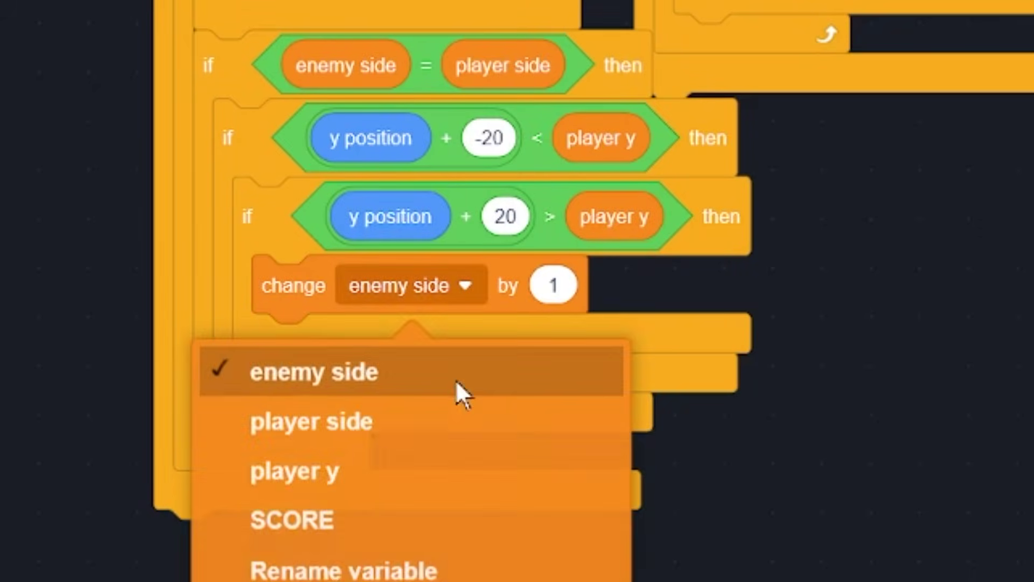
pyautogui.click(369, 532)
pyautogui.scroll(1, 111, 352)
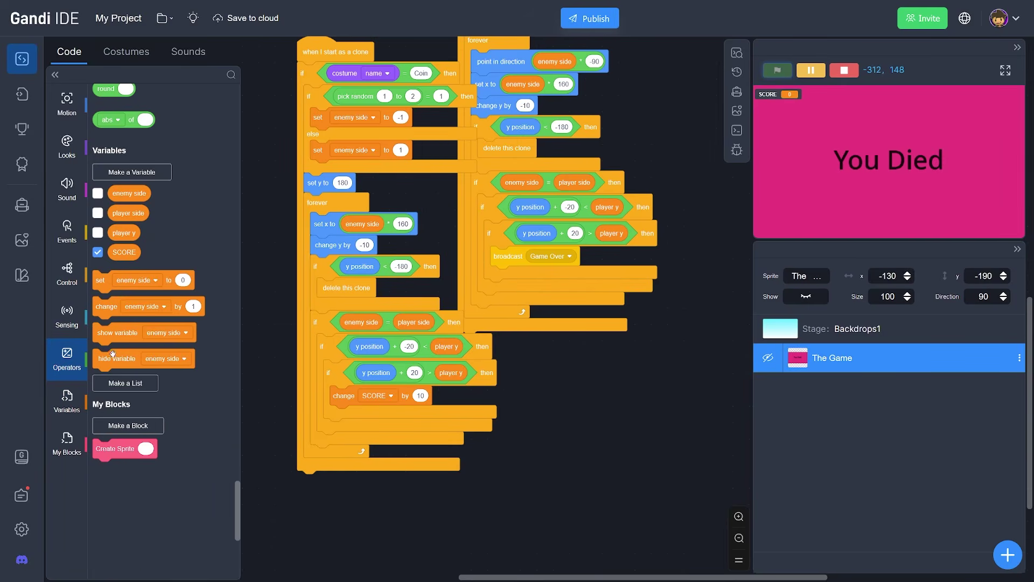
pyautogui.click(67, 274)
pyautogui.moveTo(436, 221); pyautogui.dragTo(449, 371)
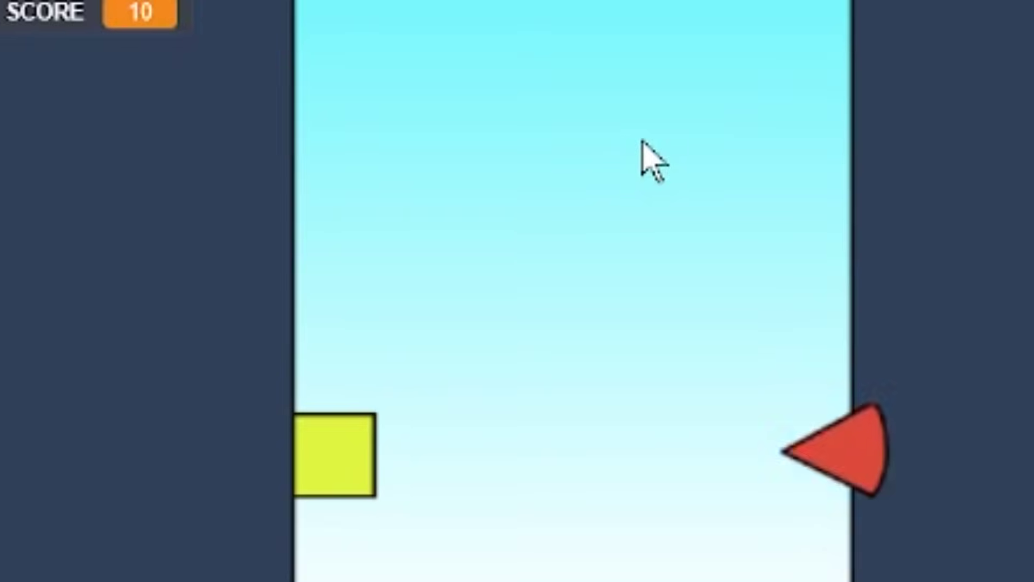
# Play-test the game by switching the player between the walls to dodge enemies and check coin collection
pyautogui.click(642, 142)
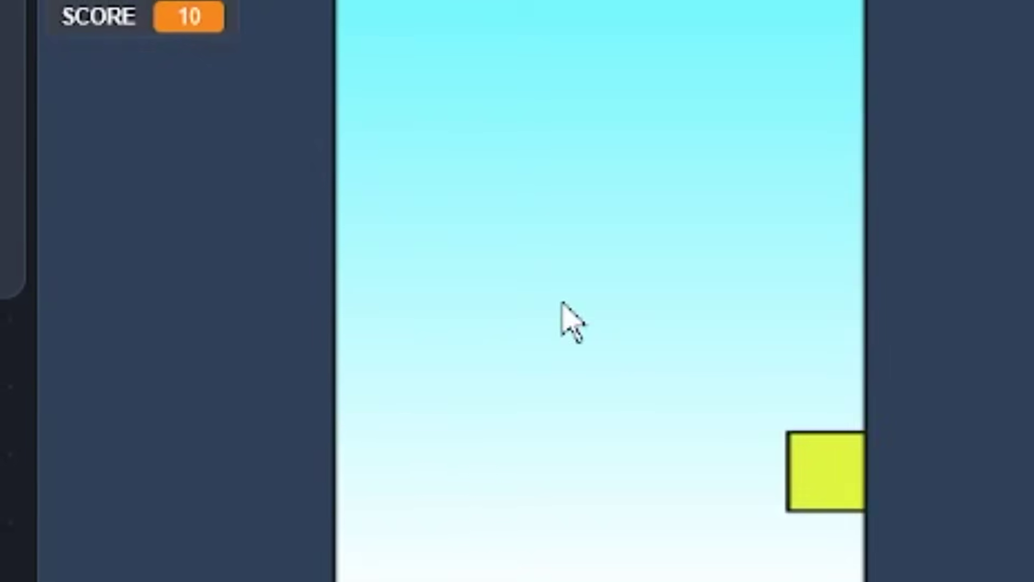
pyautogui.click(554, 316)
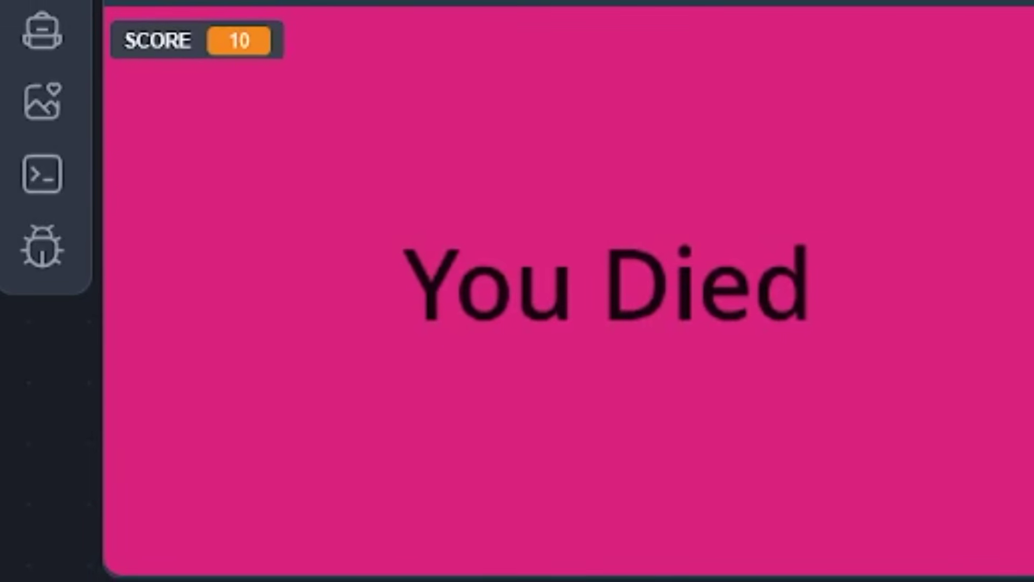
pyautogui.click(695, 244)
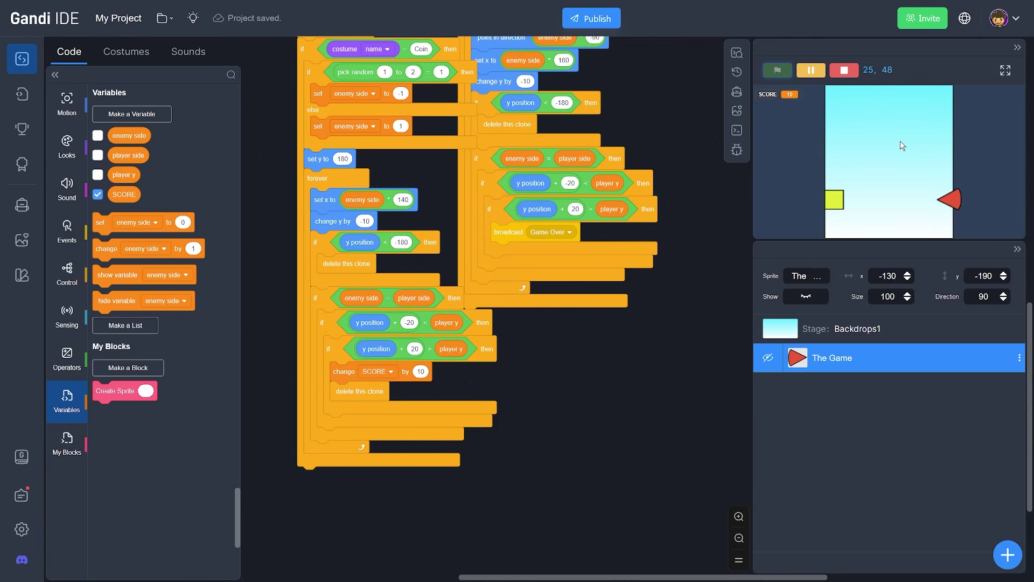
pyautogui.click(894, 143)
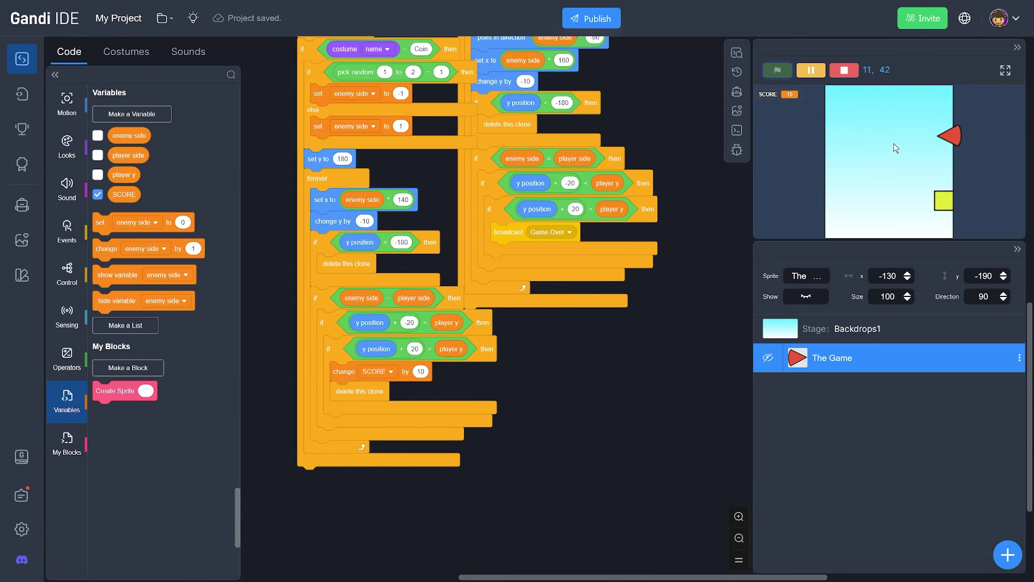
pyautogui.click(891, 144)
pyautogui.click(888, 151)
pyautogui.click(884, 150)
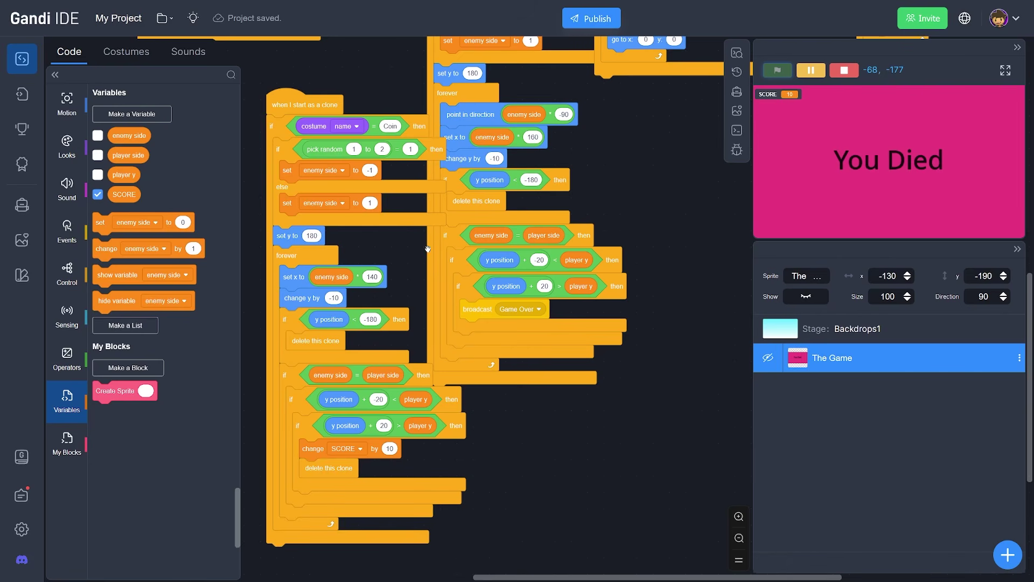
# Move the Enemy clone script clear of the Coin script and set the Coin script's enemy side multiplier to 120
pyautogui.moveTo(427, 249); pyautogui.dragTo(484, 299)
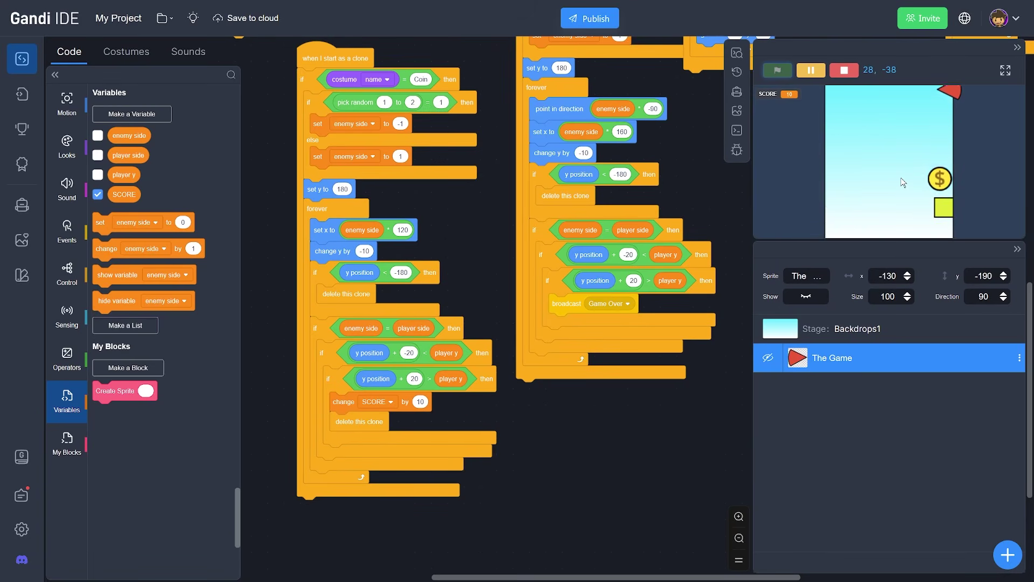
pyautogui.press('space')
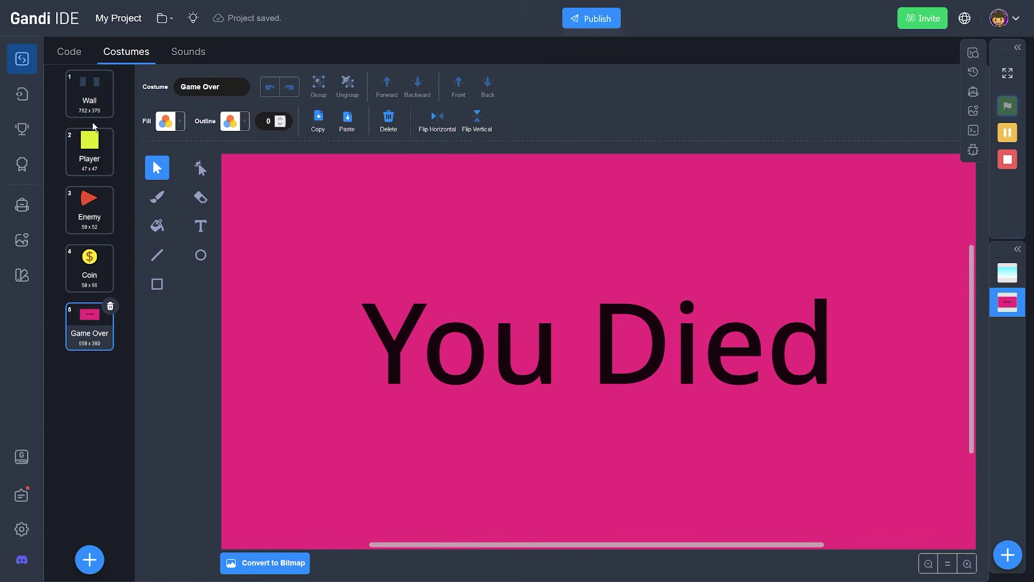
# Select the Wall costume and open its options
pyautogui.click(82, 108)
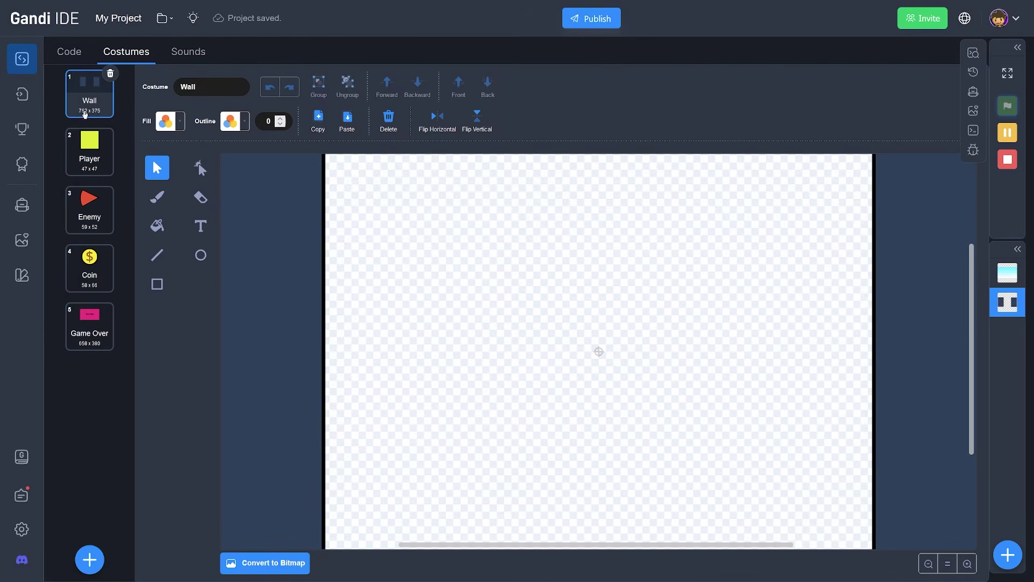
pyautogui.rightClick(81, 108)
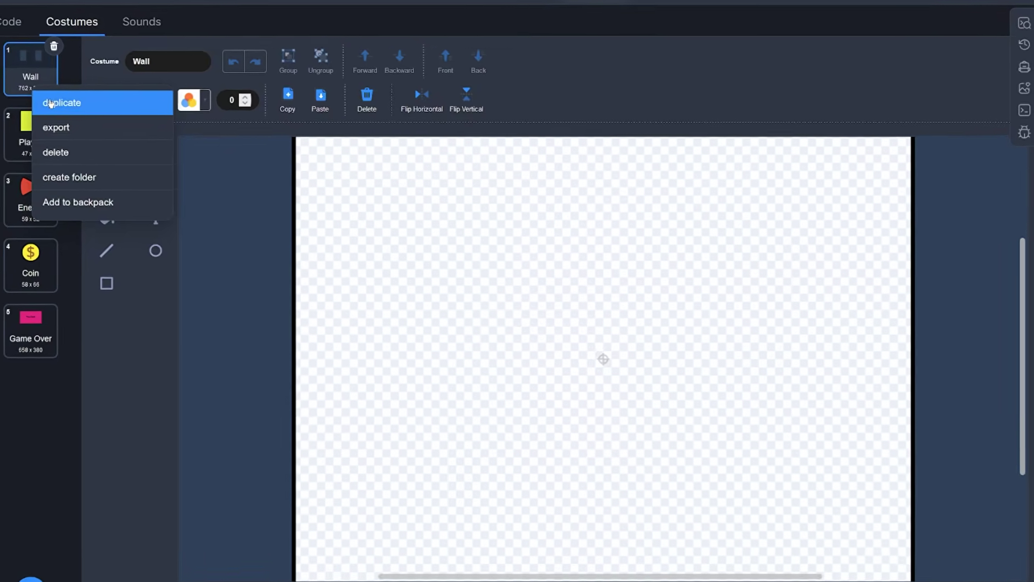
pyautogui.click(105, 125)
pyautogui.click(19, 93)
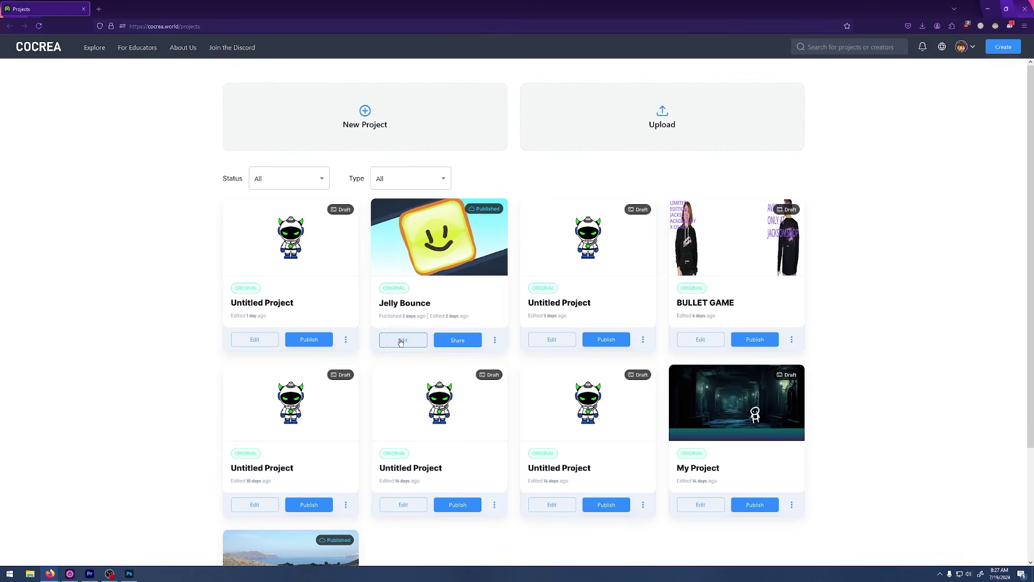
# Open the Jelly Bounce project for editing and look over its Numbers, Enemy/Spike Generation, Game Loop and clone scripts
pyautogui.click(401, 341)
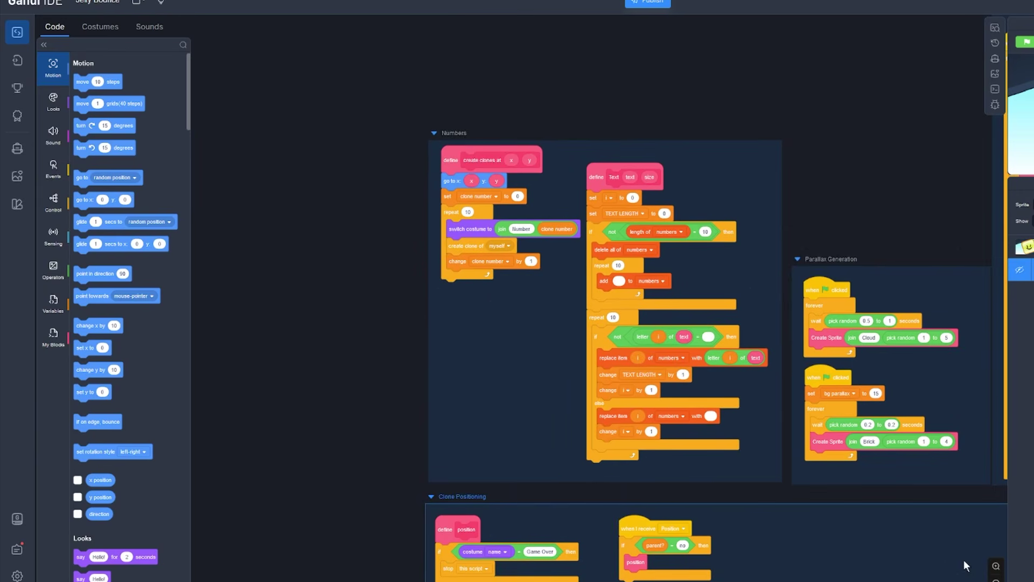
pyautogui.click(996, 566)
pyautogui.scroll(-10, 368, 231)
pyautogui.hscroll(5, 367, 230)
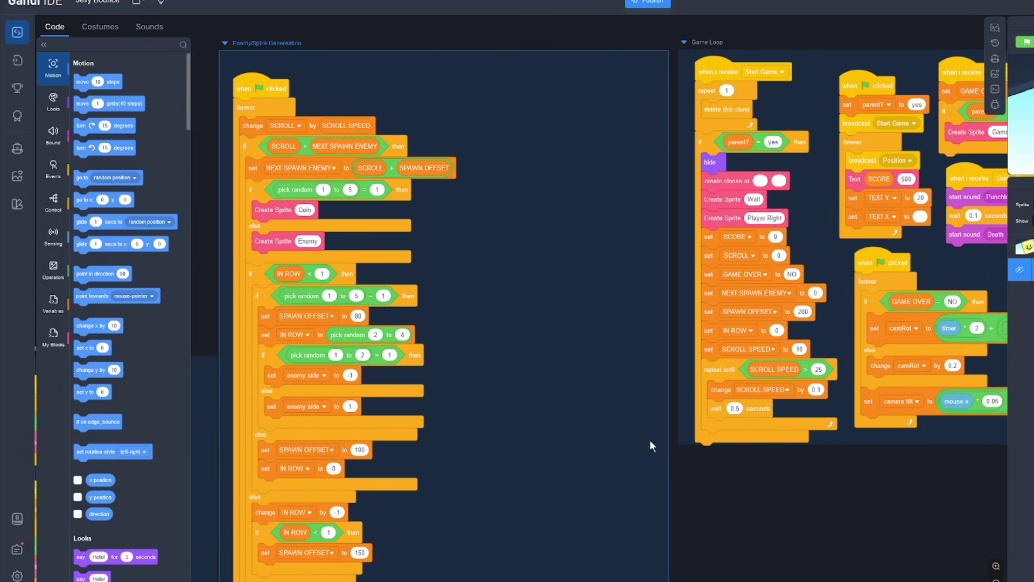
pyautogui.moveTo(650, 440)
pyautogui.mouseDown()
pyautogui.moveTo(575, 467)
pyautogui.moveTo(299, 467)
pyautogui.moveTo(289, 516)
pyautogui.mouseUp()
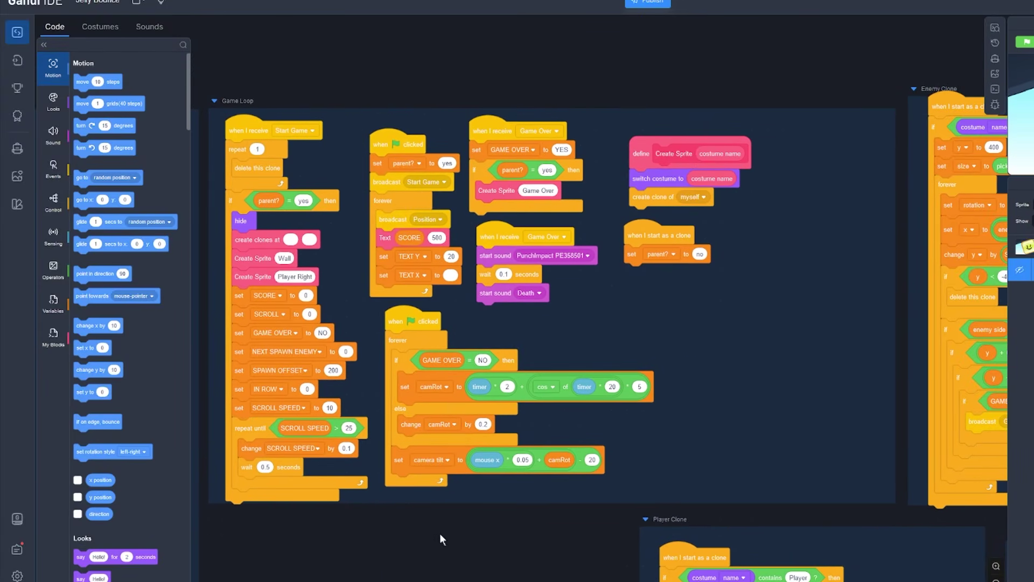
pyautogui.moveTo(440, 533); pyautogui.dragTo(374, 64)
pyautogui.moveTo(467, 147); pyautogui.dragTo(281, 47)
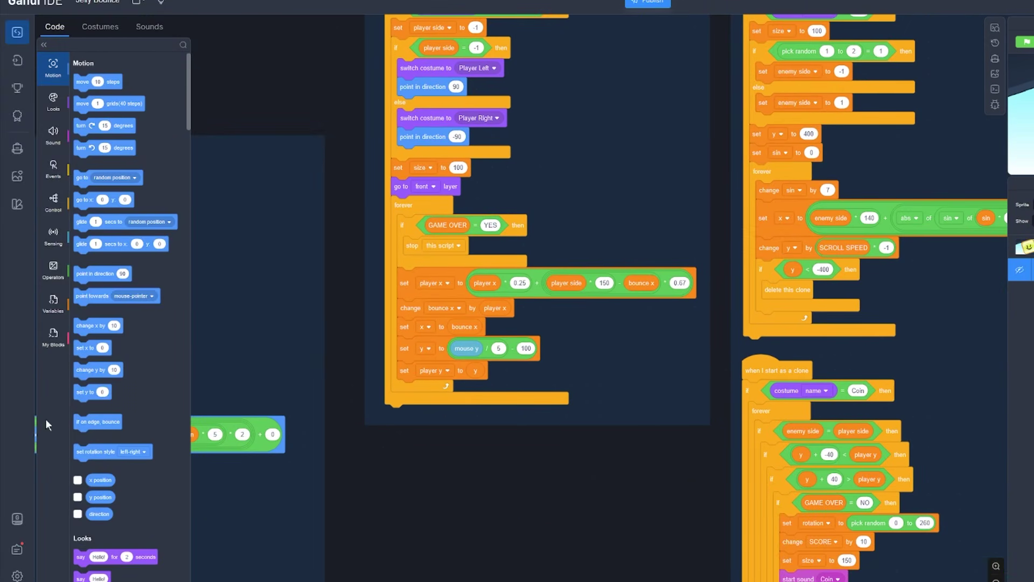
# Examine Jelly Bounce's variable list and its Wall, Game Over and Player scripts
pyautogui.click(53, 303)
pyautogui.scroll(-3, 256, 231)
pyautogui.scroll(5, 257, 231)
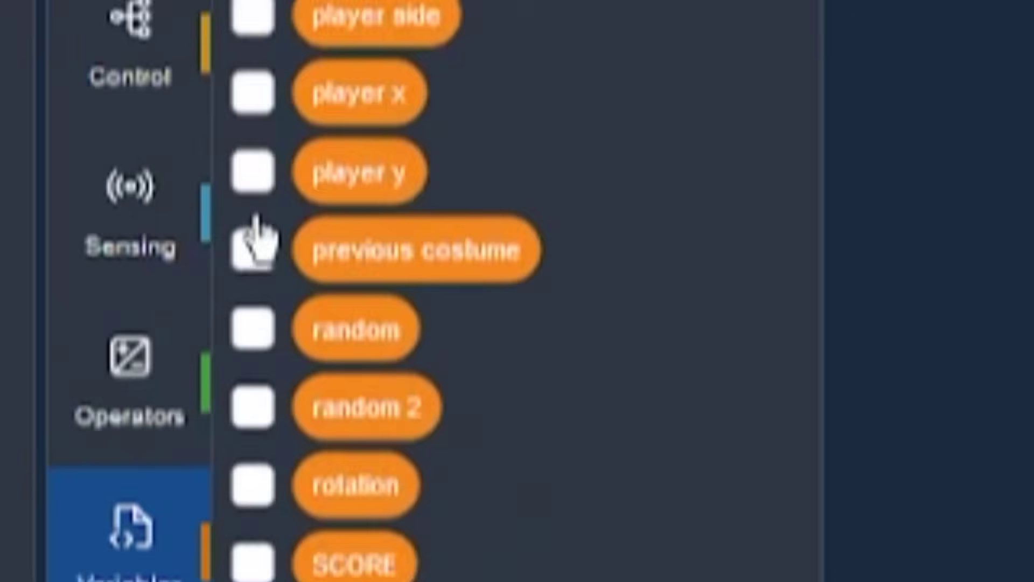
pyautogui.scroll(-2, 256, 231)
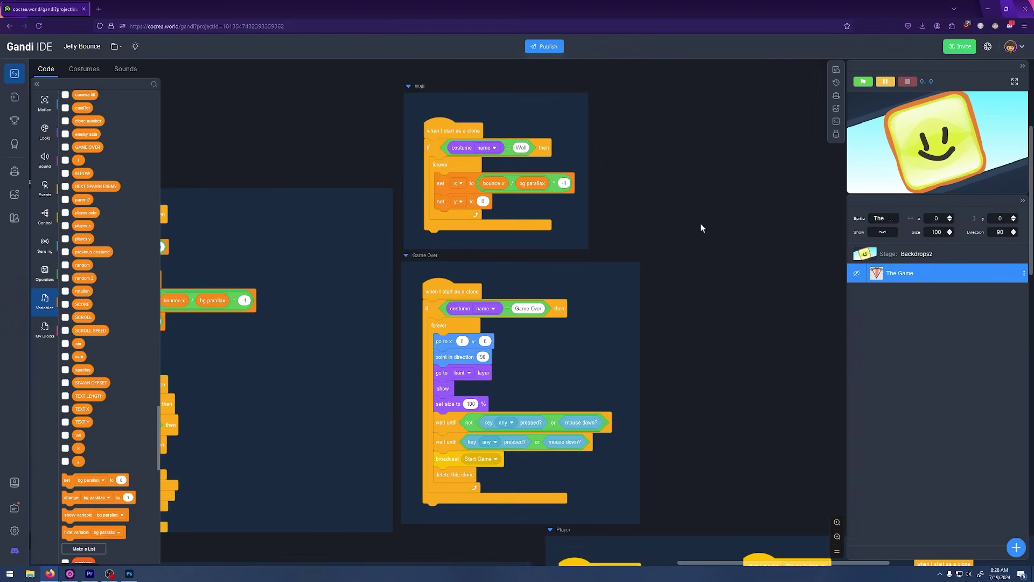
pyautogui.scroll(-7, 701, 228)
pyautogui.hscroll(5, 701, 228)
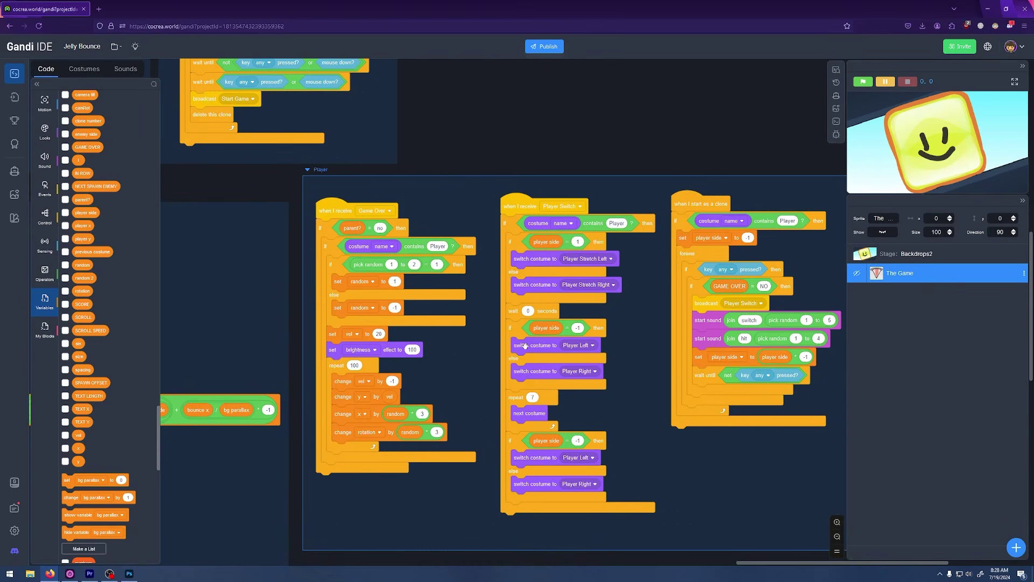
pyautogui.scroll(-8, 735, 341)
# Try to draw a new frame around the Clouds script
pyautogui.rightClick(746, 286)
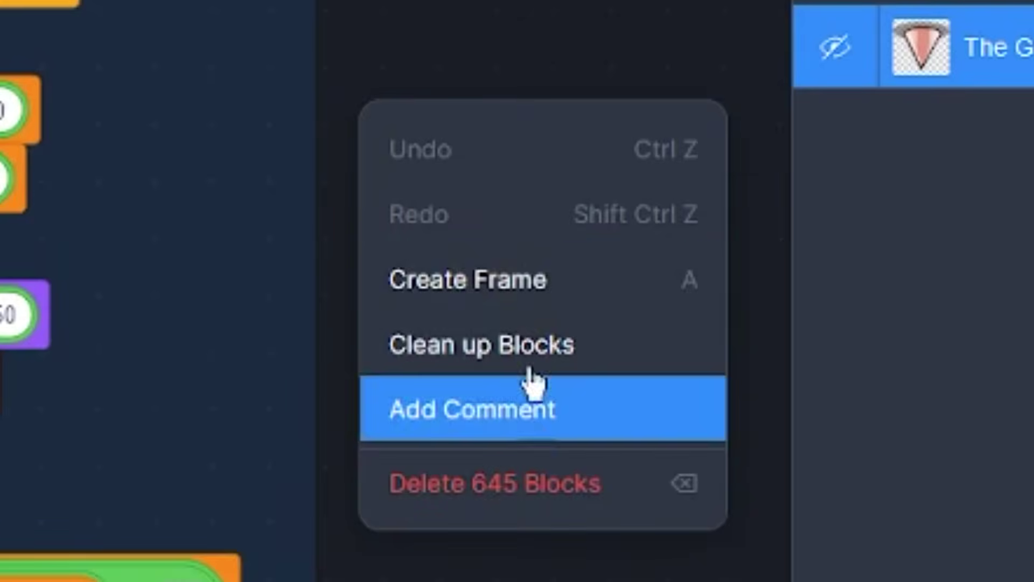
pyautogui.click(472, 265)
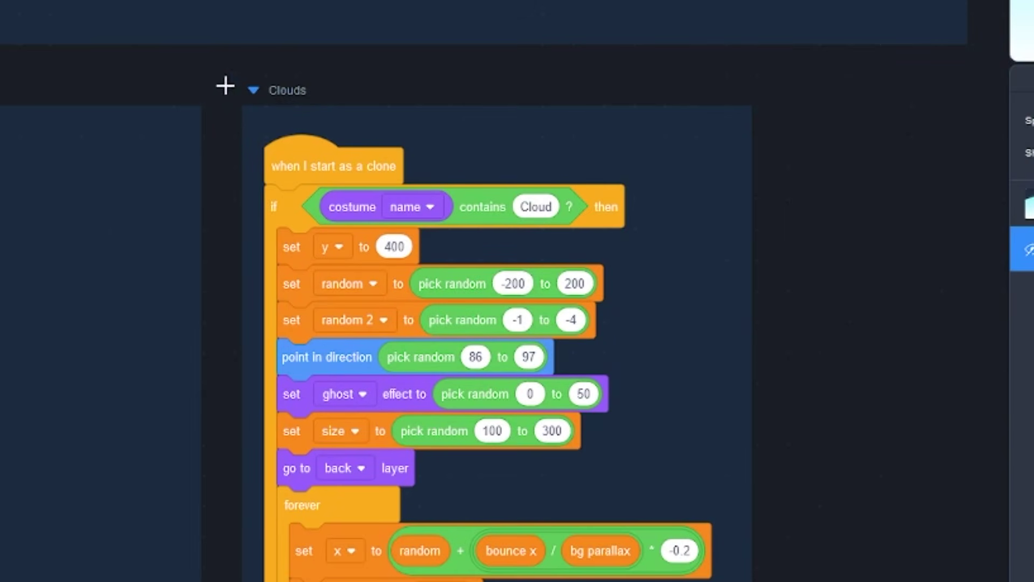
pyautogui.moveTo(225, 86); pyautogui.dragTo(837, 581)
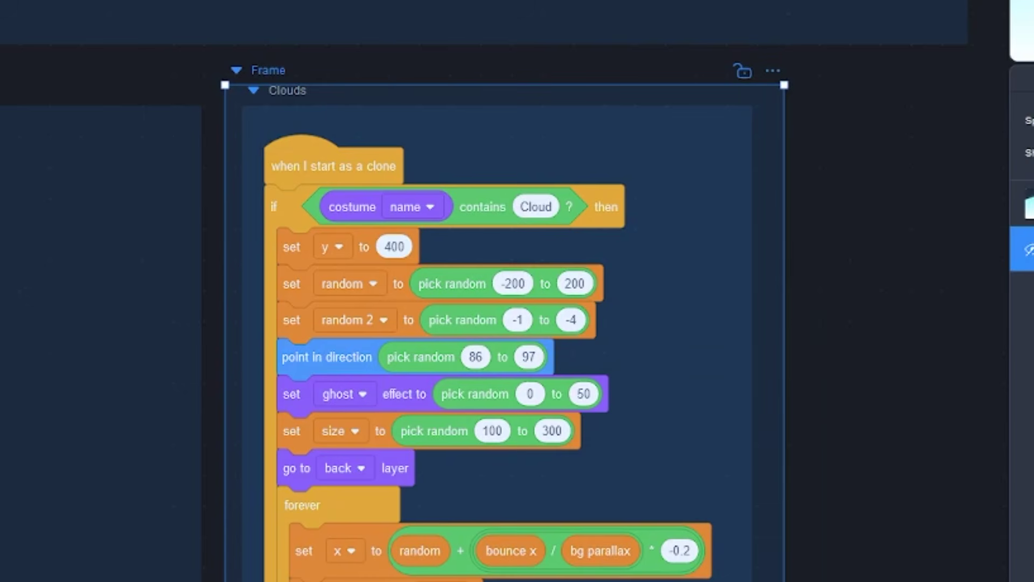
pyautogui.hotkey('ctrl', 'z')
# Shift the existing Clouds frame slightly and switch the stage's backdrop to backdrop1
pyautogui.moveTo(290, 93)
pyautogui.mouseDown()
pyautogui.moveTo(425, 82)
pyautogui.moveTo(276, 95)
pyautogui.mouseUp()
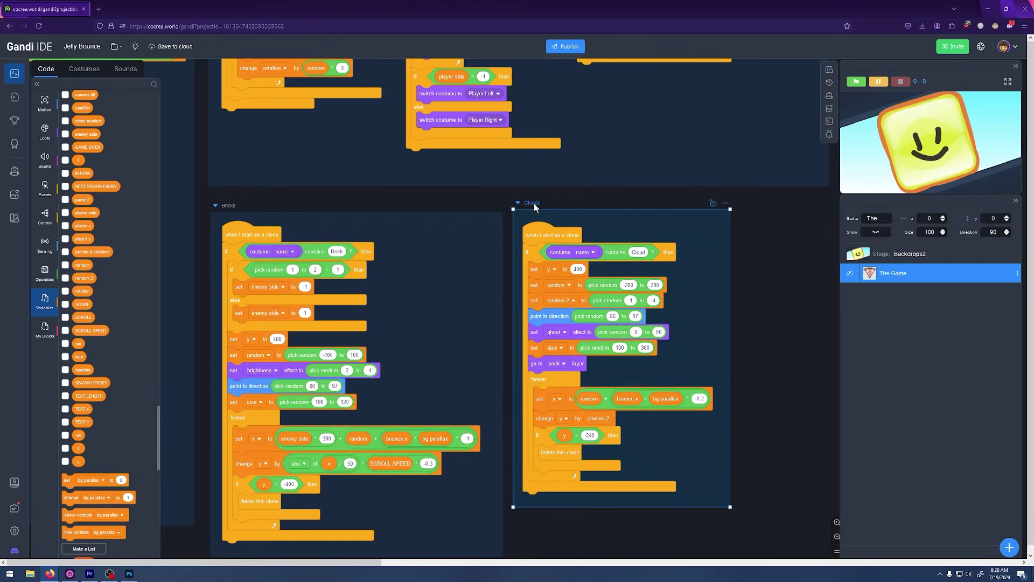
pyautogui.hscroll(-8, 587, 167)
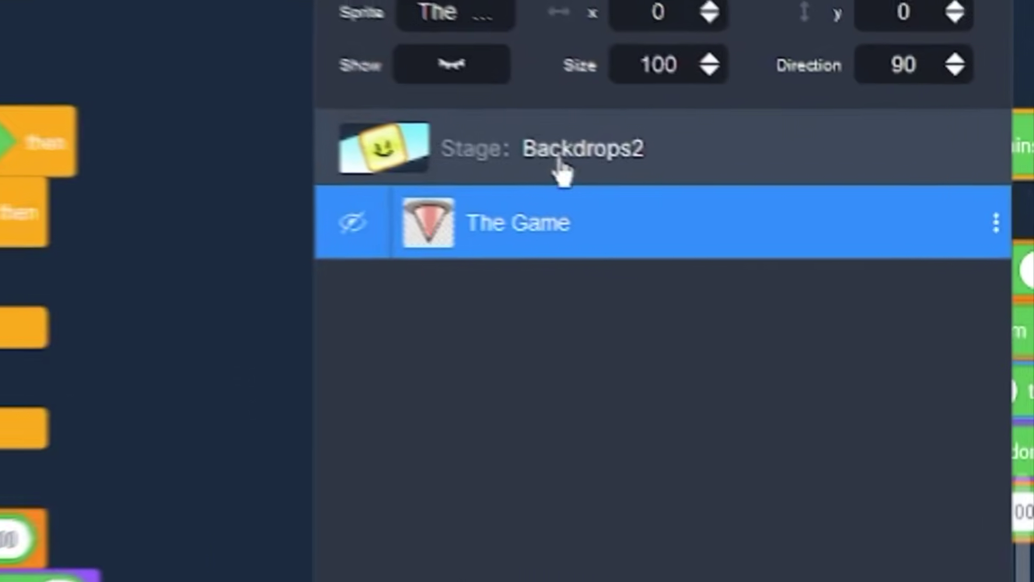
pyautogui.click(911, 257)
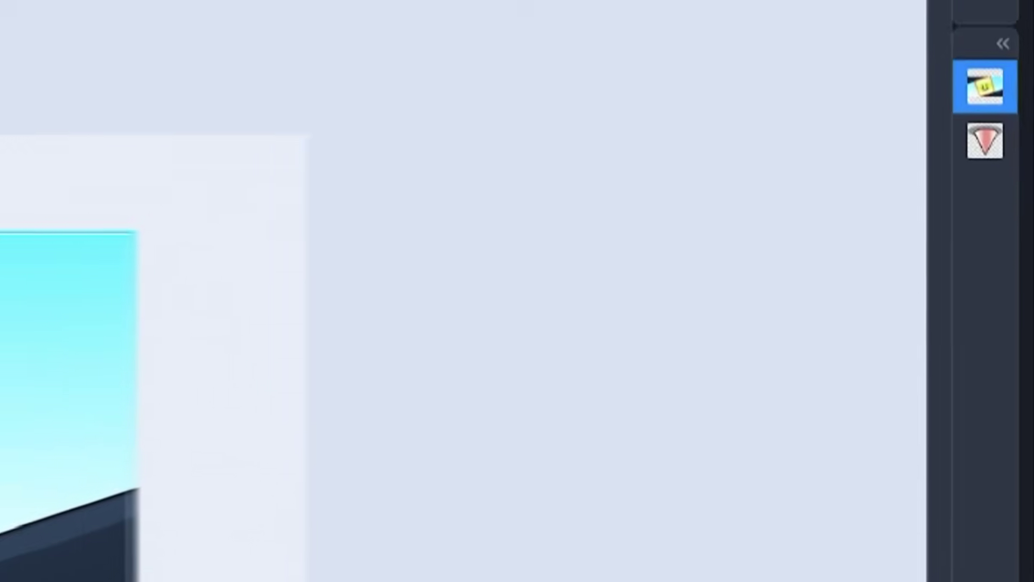
pyautogui.click(61, 97)
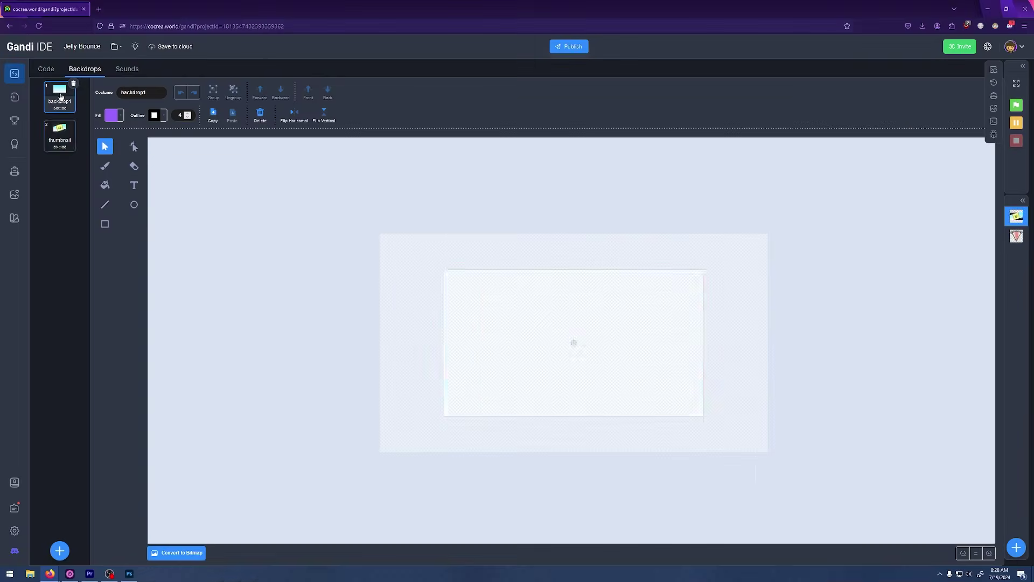
pyautogui.click(43, 69)
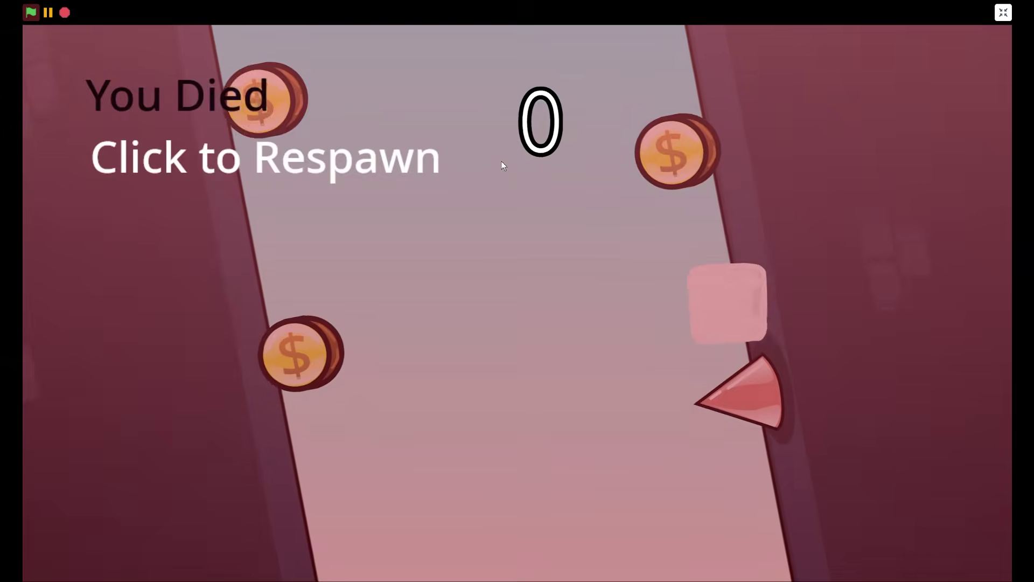
# Play Jelly Bounce in full screen, switching walls to collect coins and respawning after each death
pyautogui.click(502, 161)
pyautogui.click(488, 159)
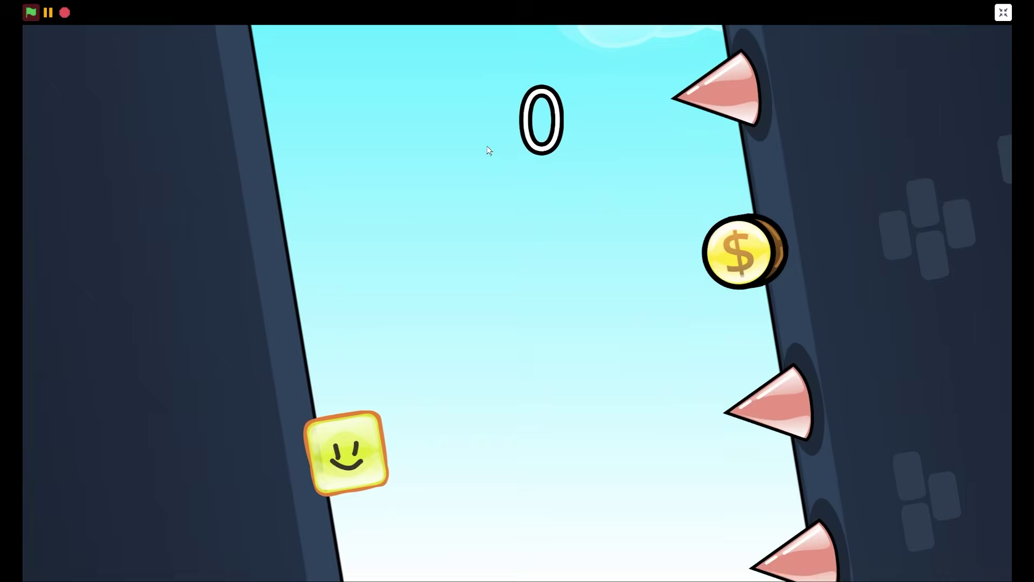
pyautogui.click(491, 147)
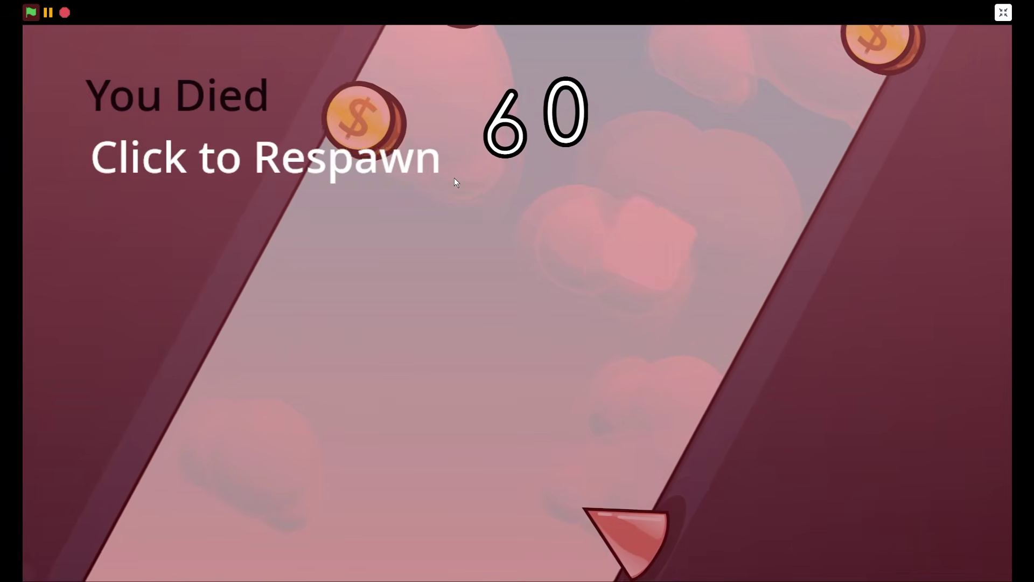
pyautogui.click(454, 177)
pyautogui.click(451, 176)
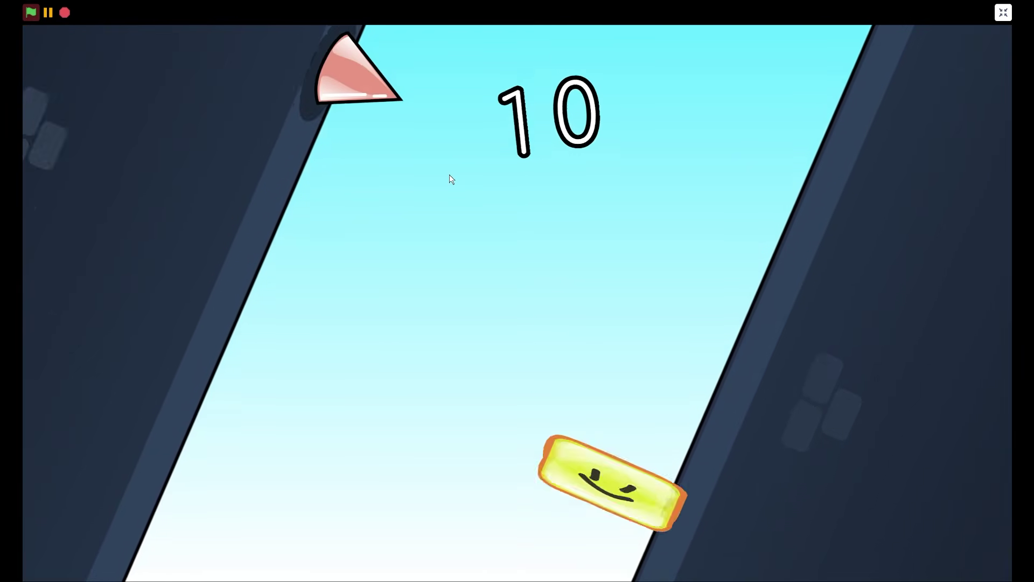
pyautogui.click(482, 172)
pyautogui.click(366, 213)
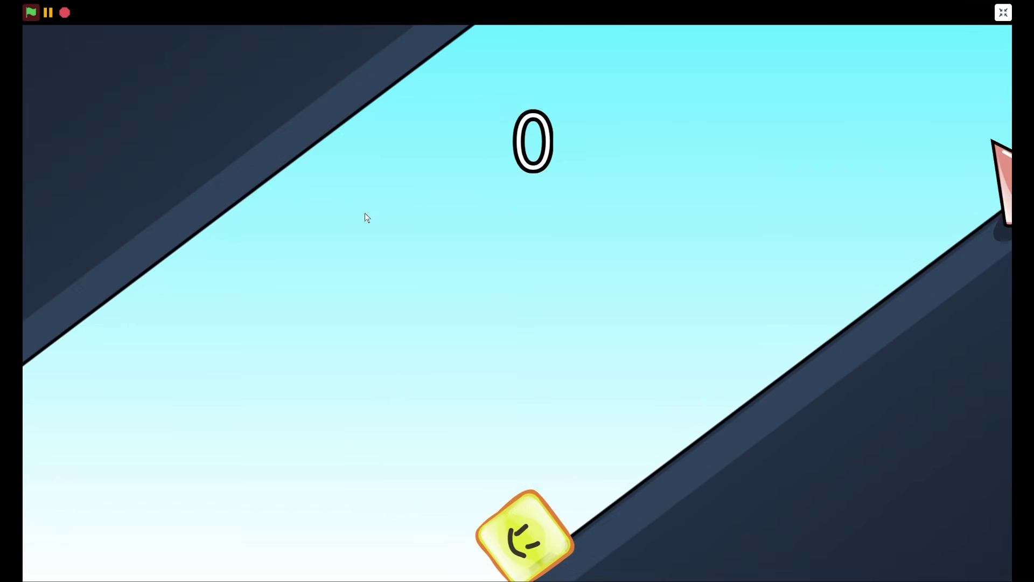
pyautogui.click(364, 213)
pyautogui.click(343, 285)
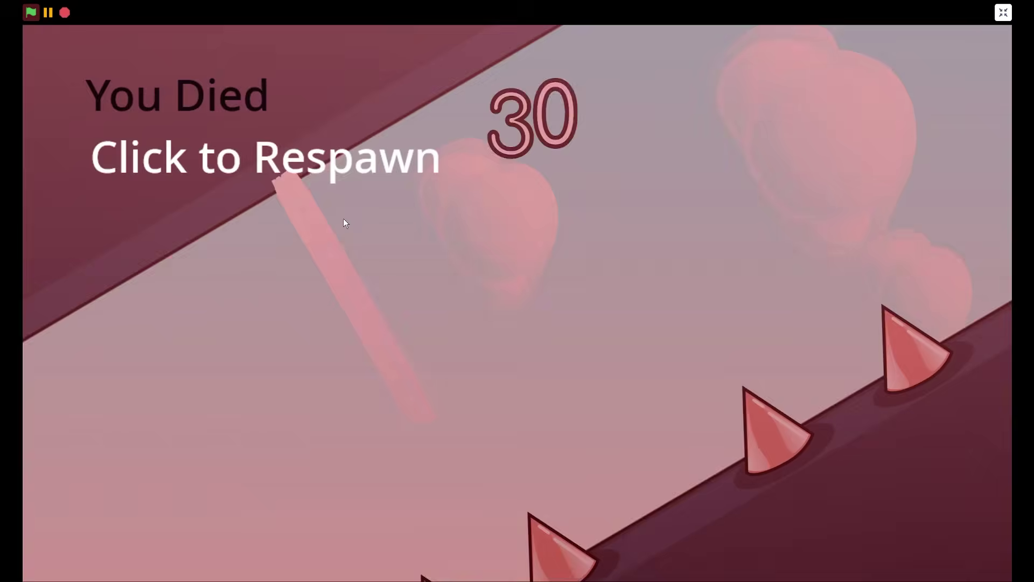
# Respawn in the full-screen game and move the jelly between the walls to go on collecting coins
pyautogui.click(343, 224)
pyautogui.click(384, 211)
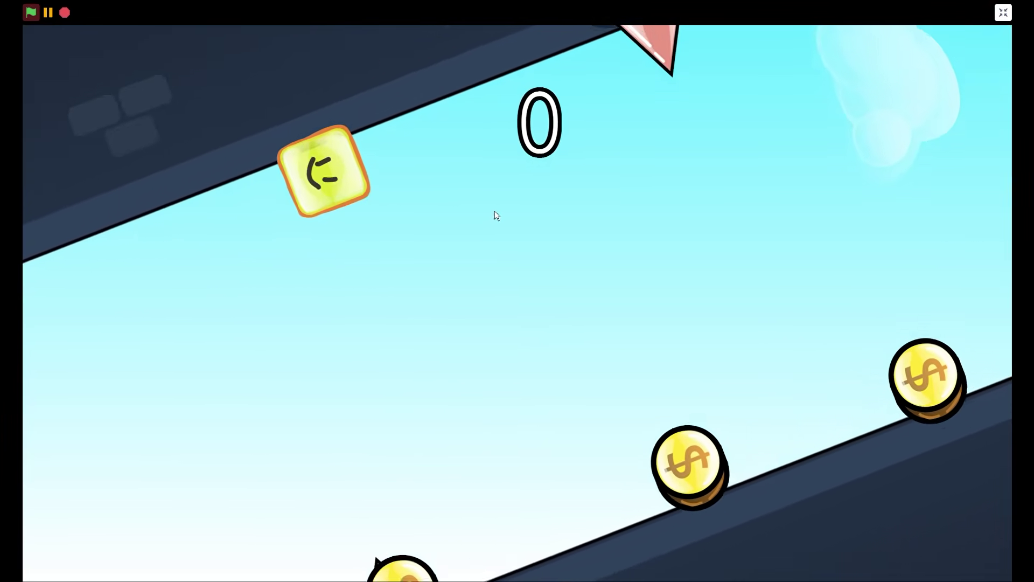
pyautogui.click(494, 215)
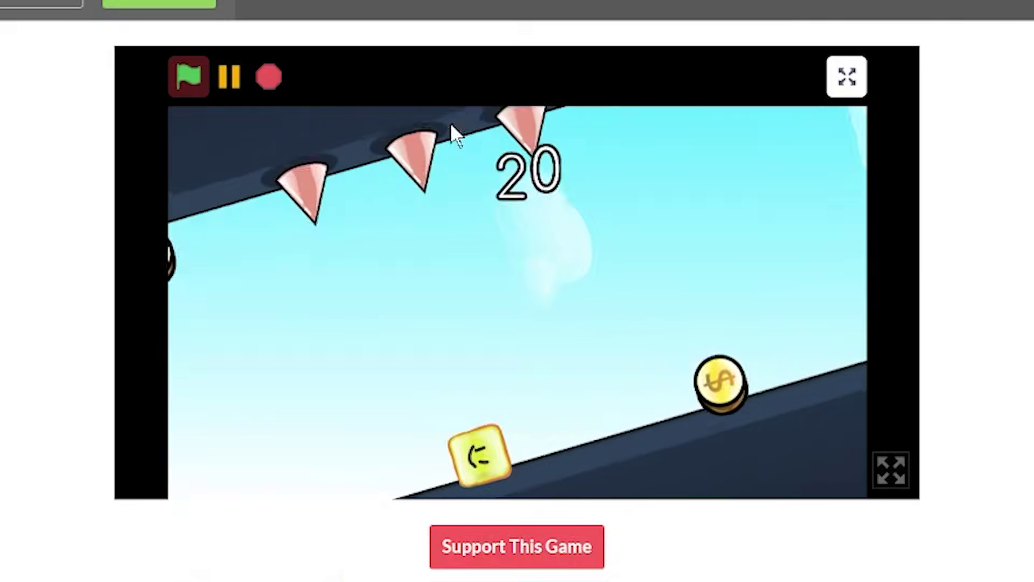
# Play the embedded Jelly Bounce on its web page, switching walls to dodge the spikes and collect coins
pyautogui.click(607, 238)
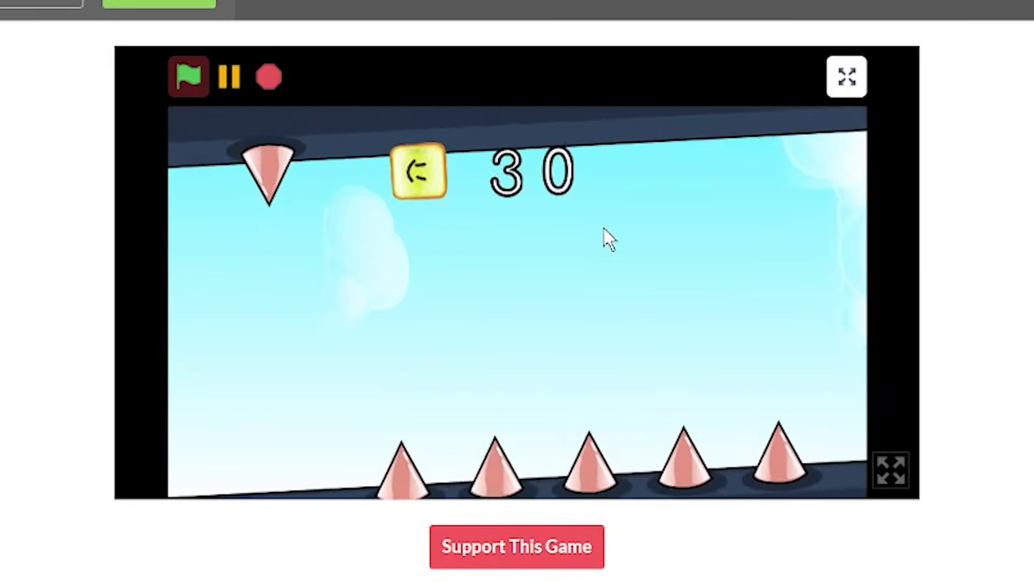
pyautogui.click(305, 285)
pyautogui.click(415, 224)
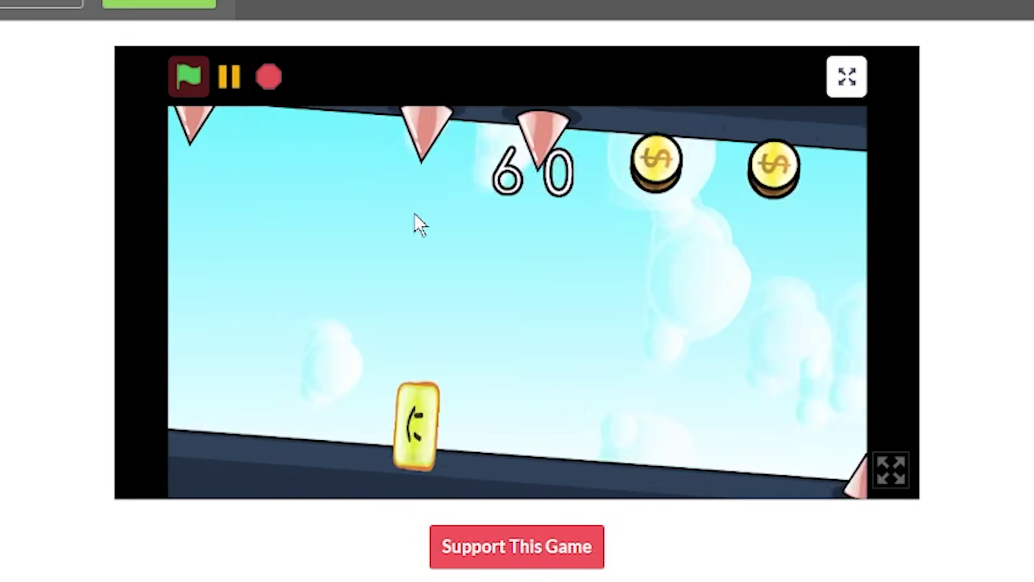
pyautogui.click(155, 296)
pyautogui.click(148, 293)
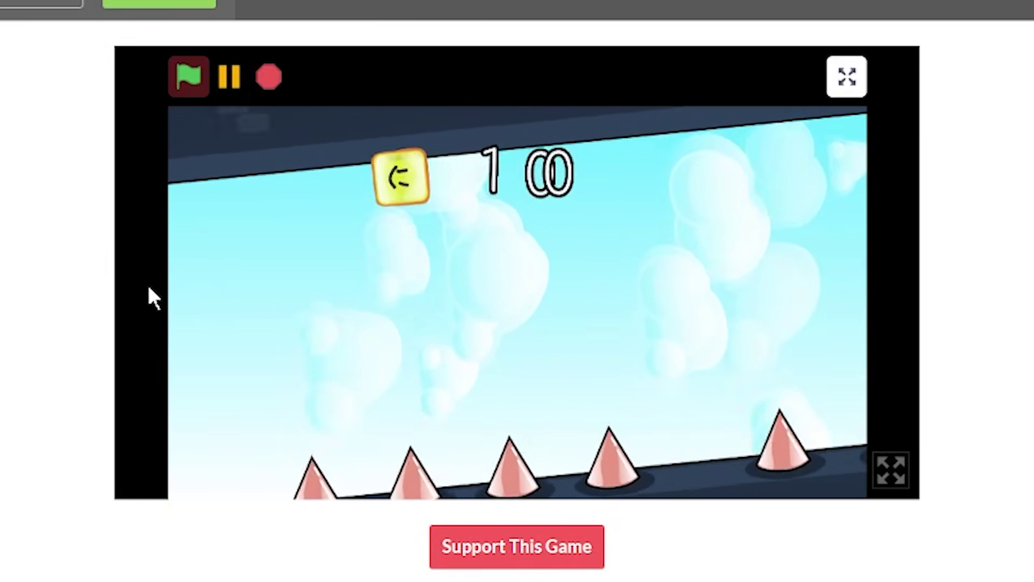
pyautogui.click(145, 291)
pyautogui.click(146, 284)
pyautogui.click(120, 281)
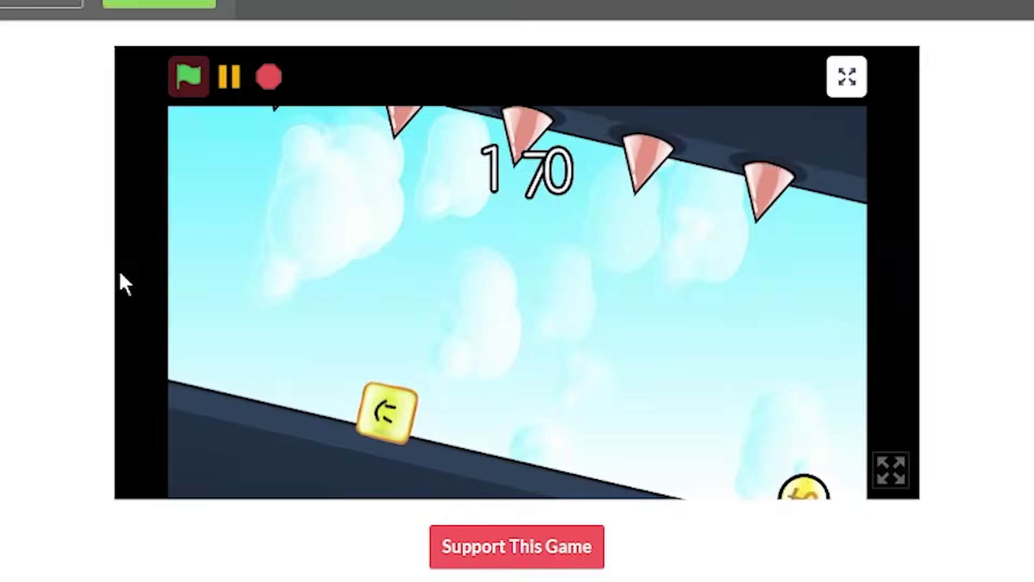
pyautogui.click(121, 280)
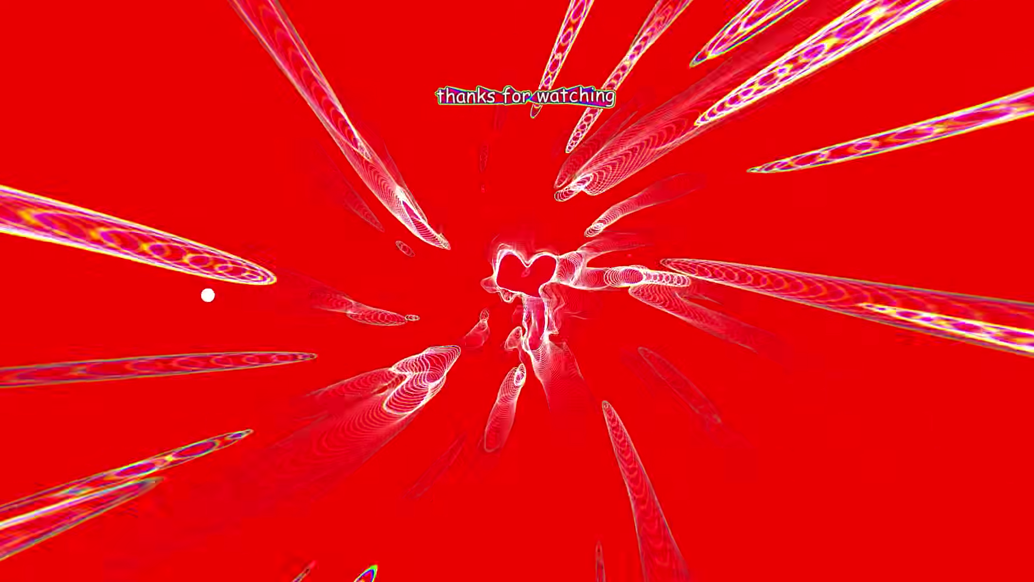